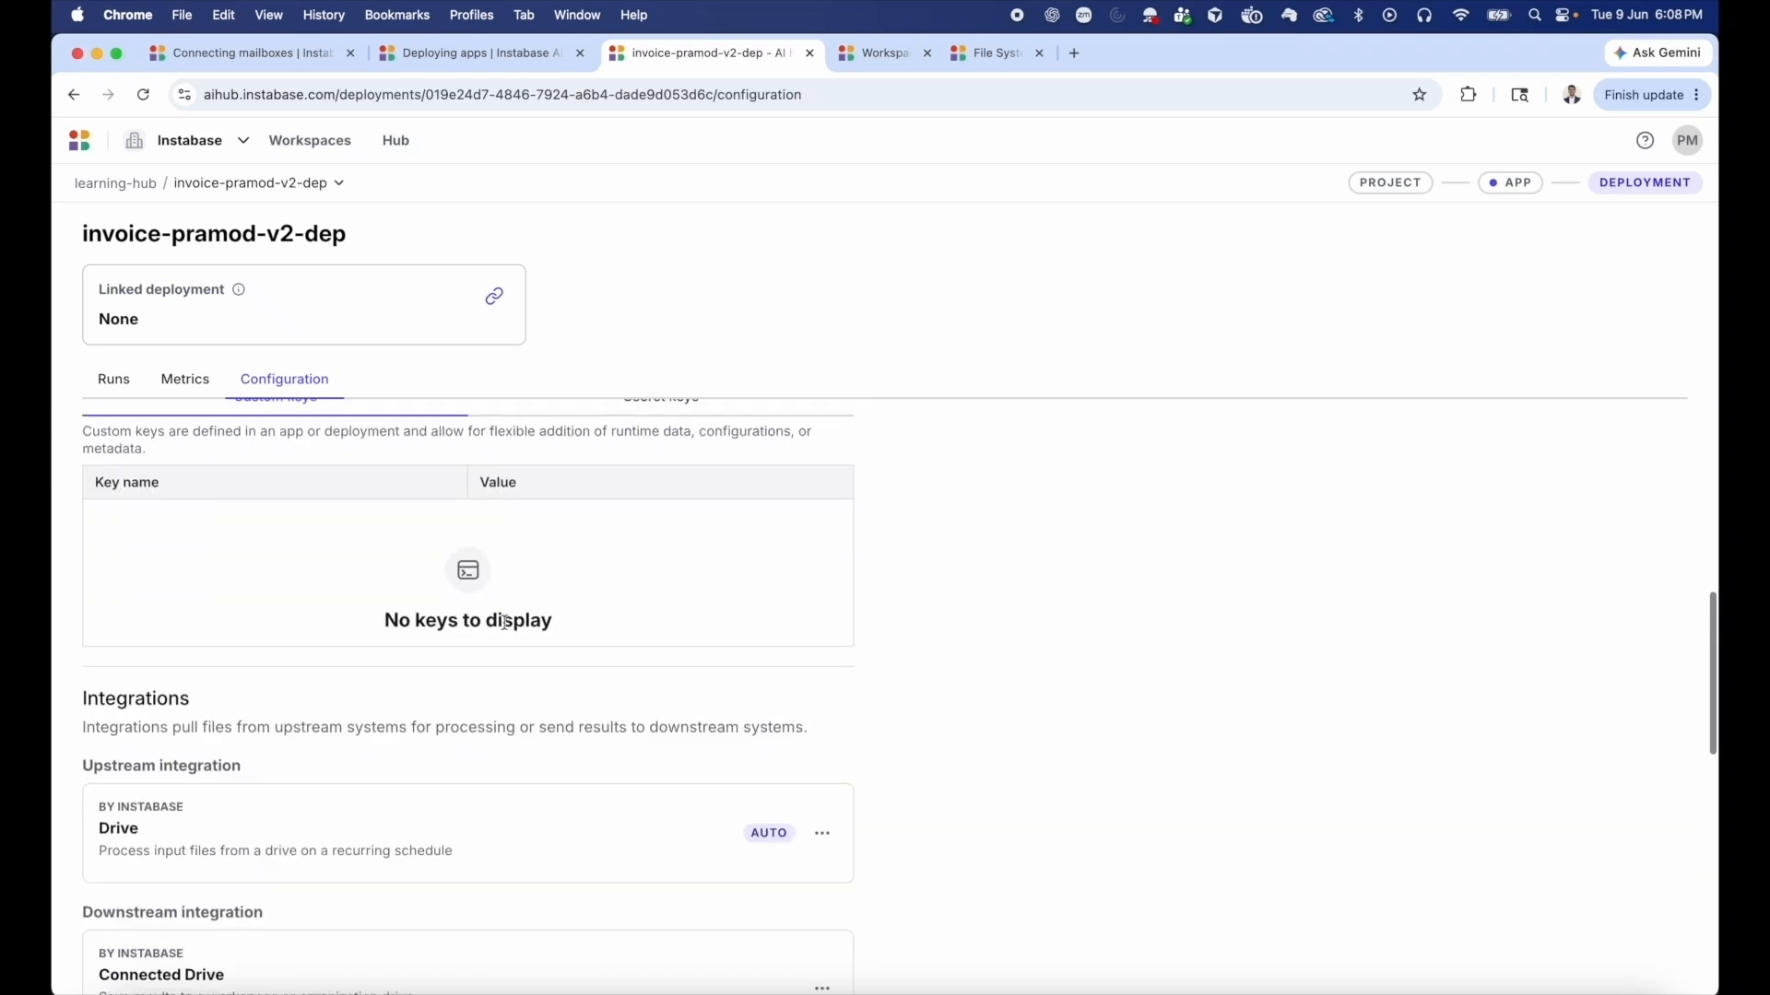
scroll(695, 827, down, 2)
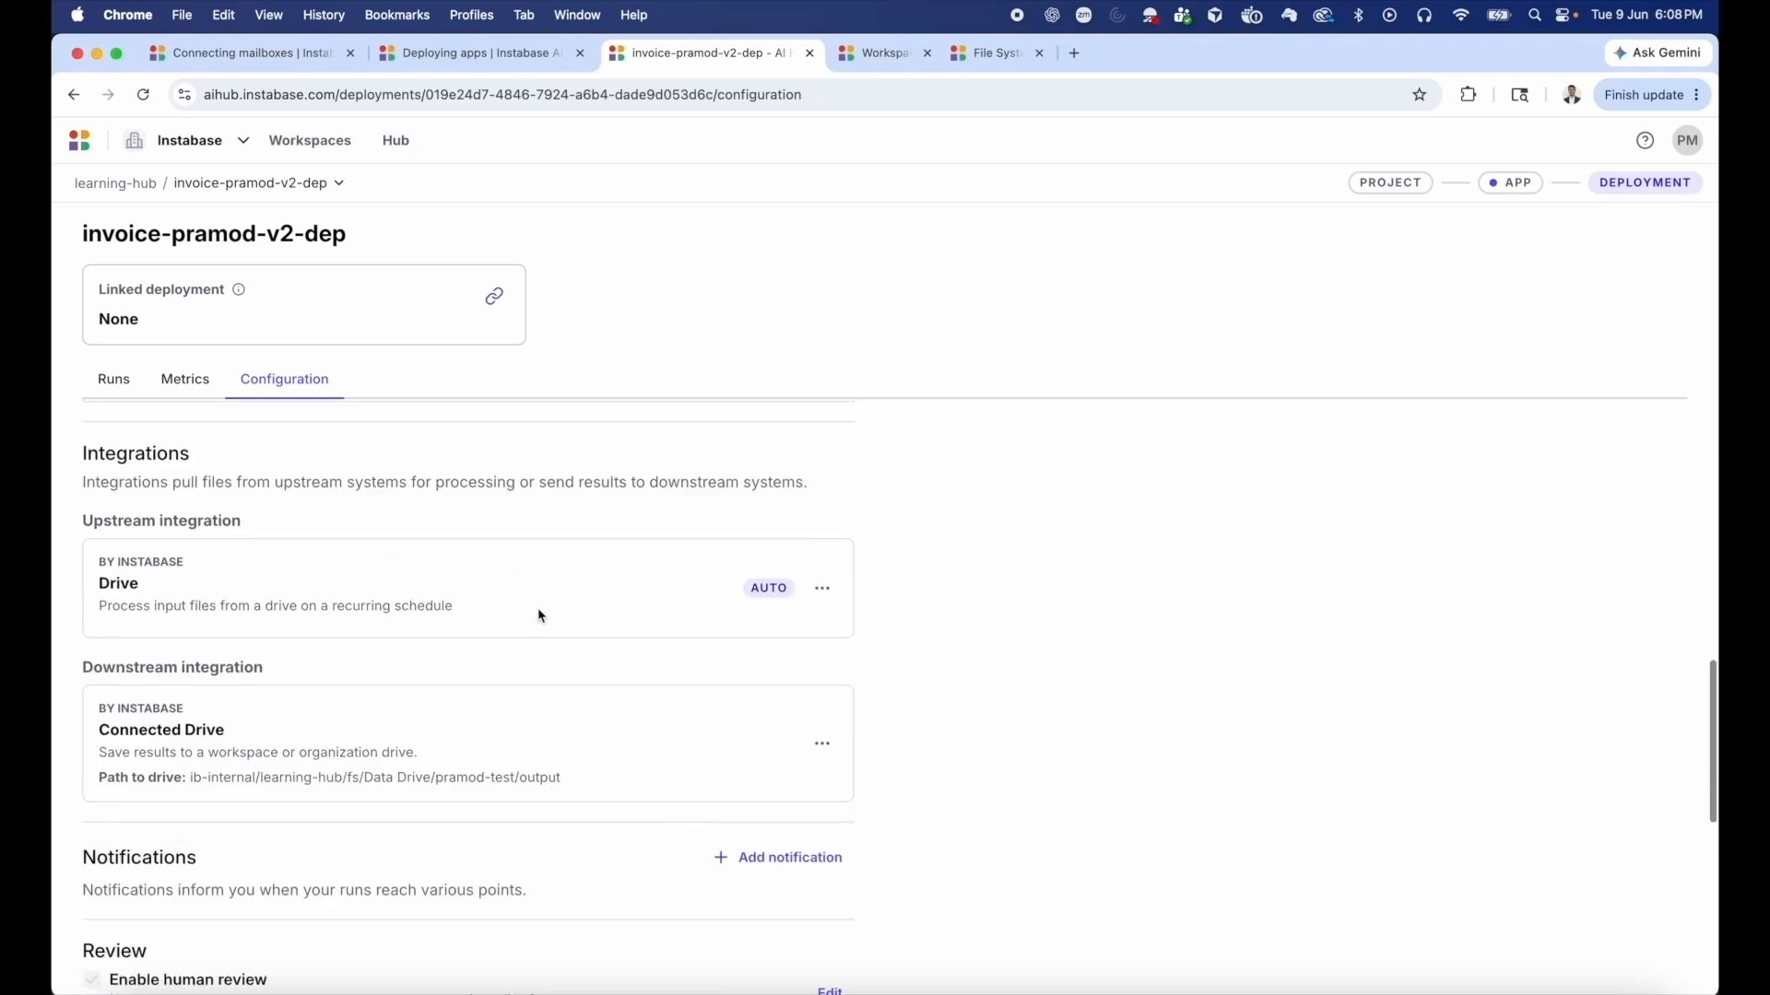
Delete the deployment's upstream Drive integration and its downstream Connected Drive integration.
click(826, 592)
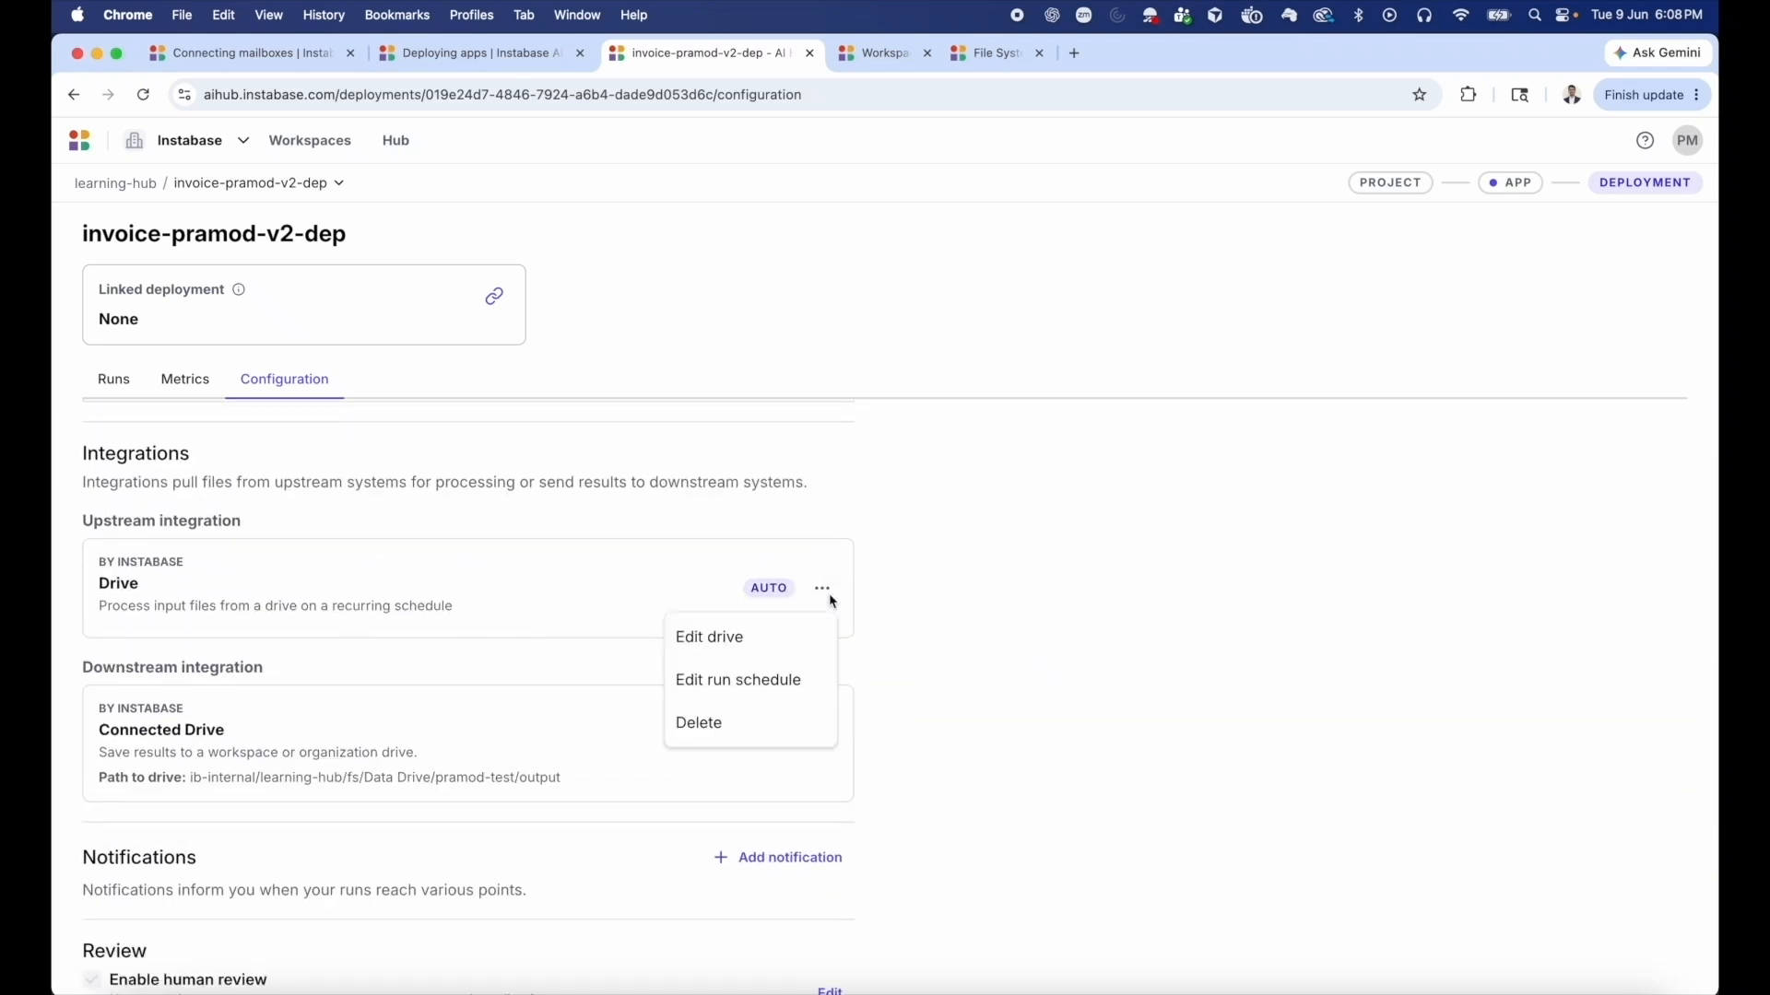
click(748, 726)
click(816, 641)
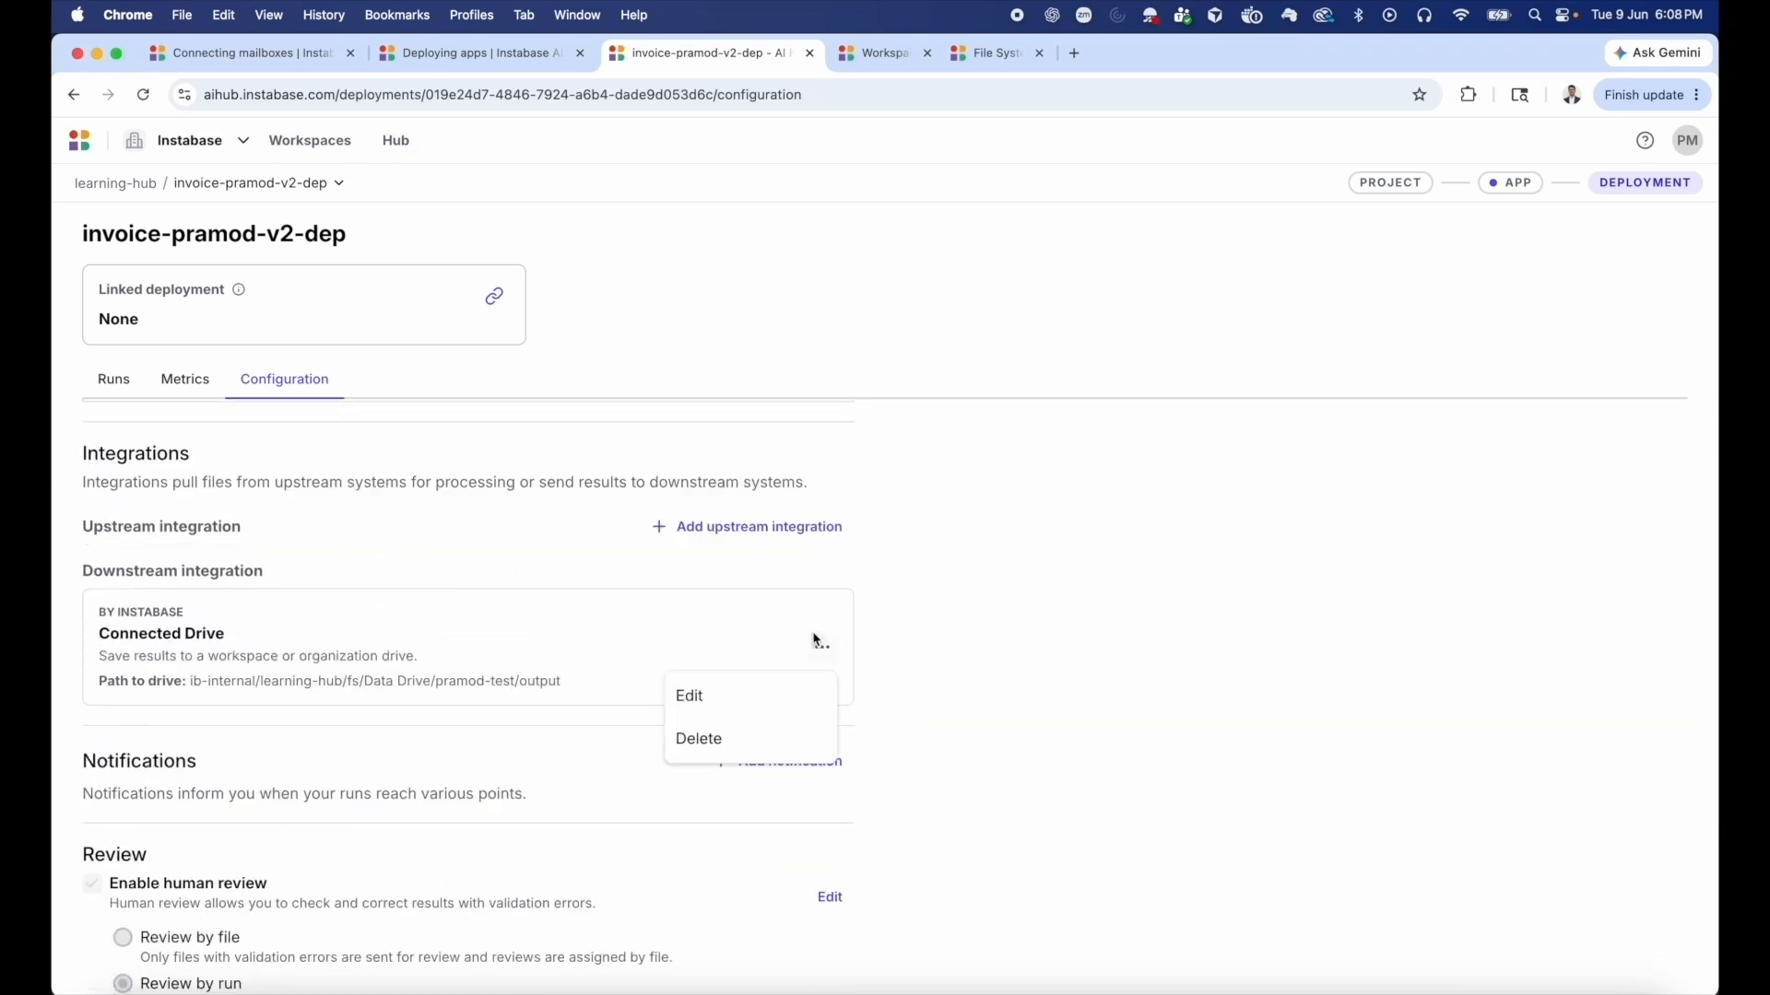
click(772, 740)
click(1049, 678)
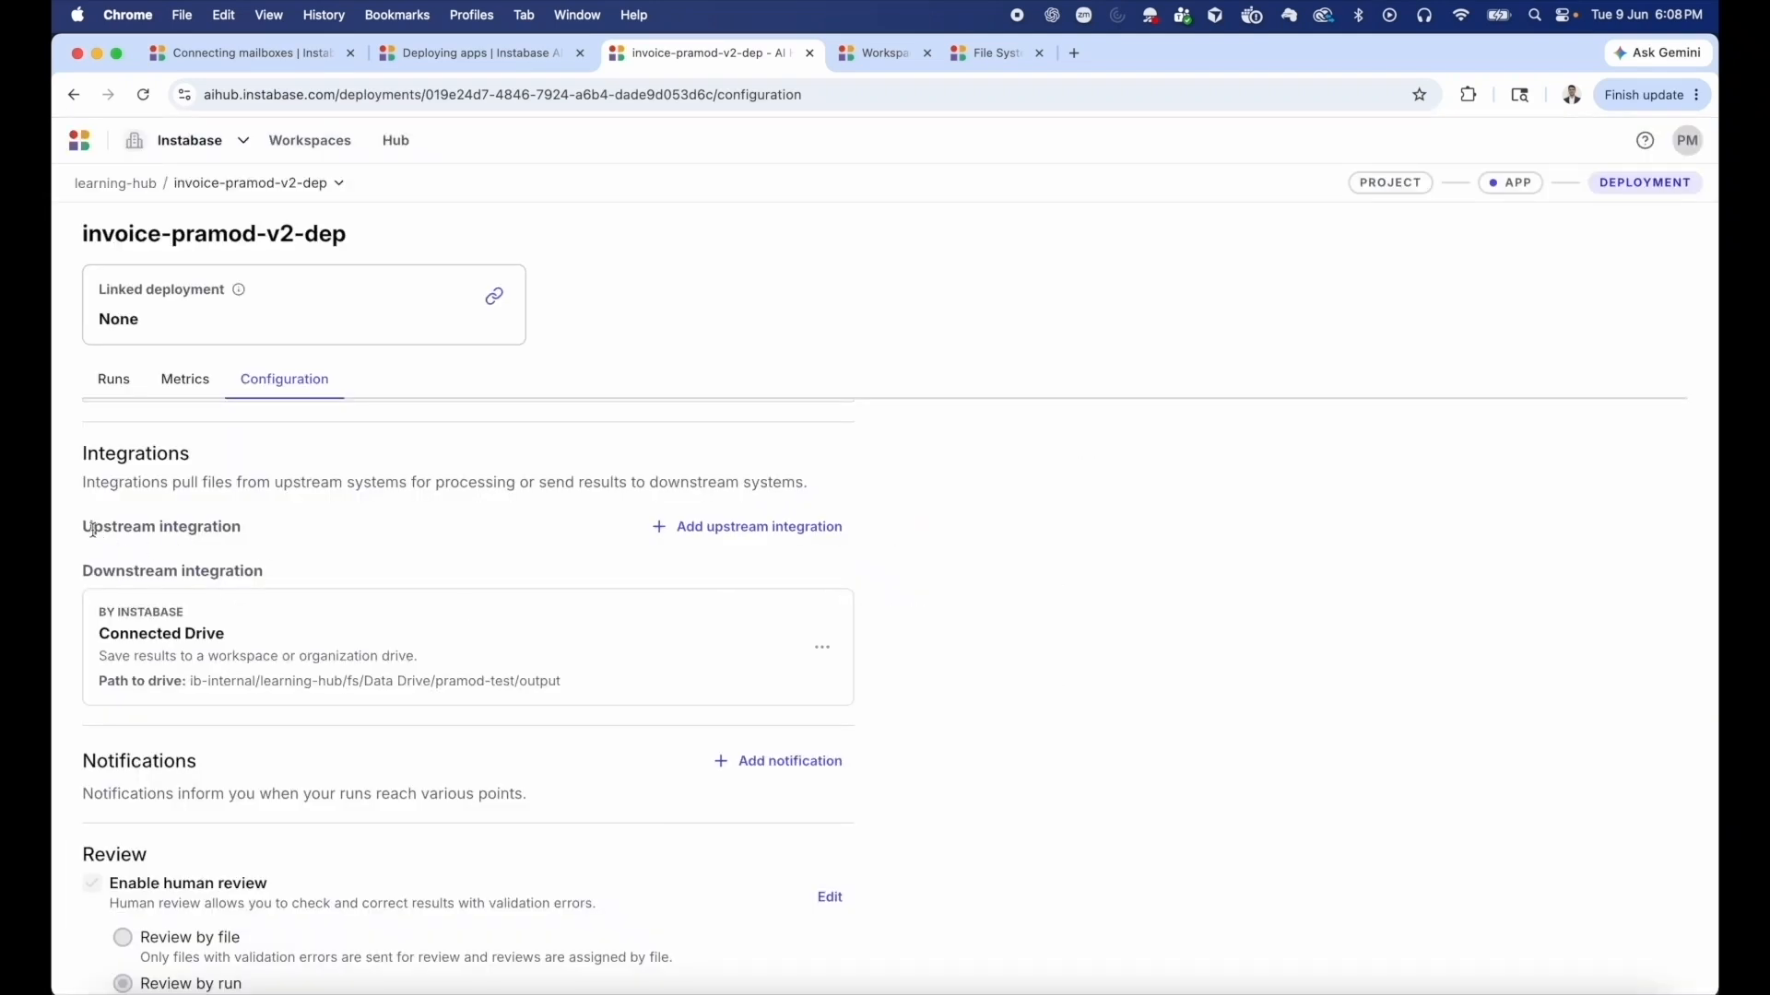
Review the integration types offered for the deployment's upstream and downstream connections without adding any.
drag(87, 528, 235, 528)
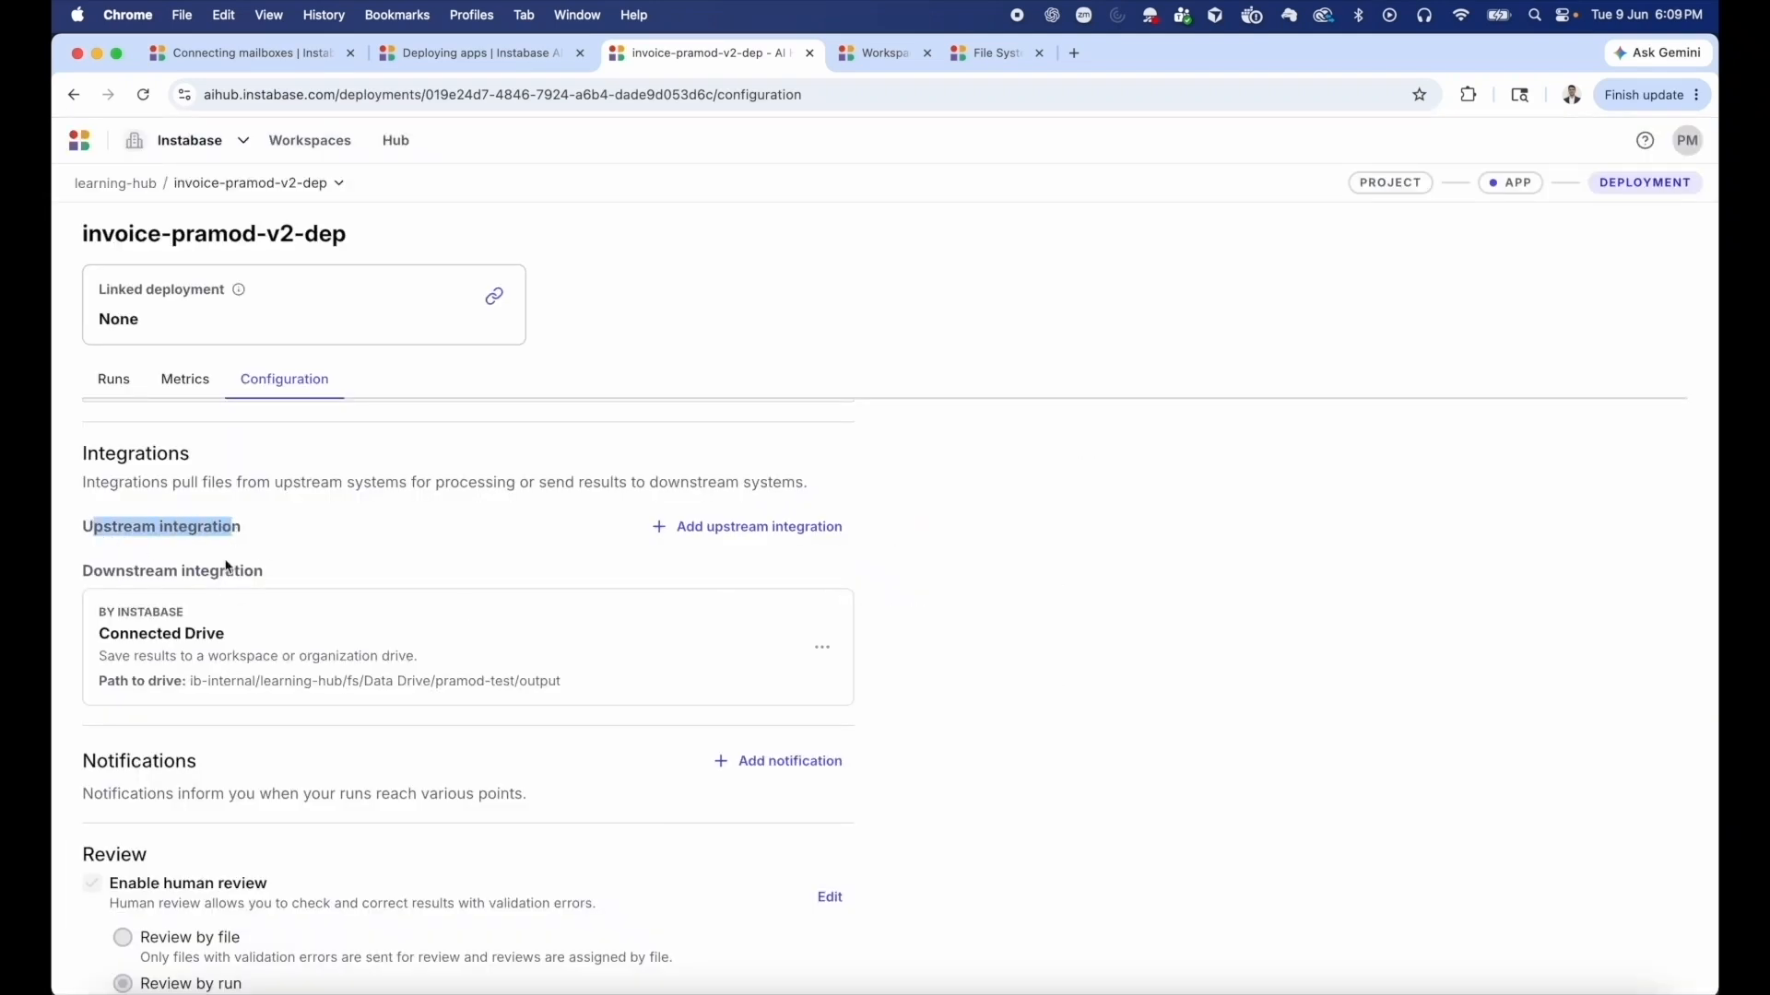
click(87, 576)
drag(88, 574, 239, 573)
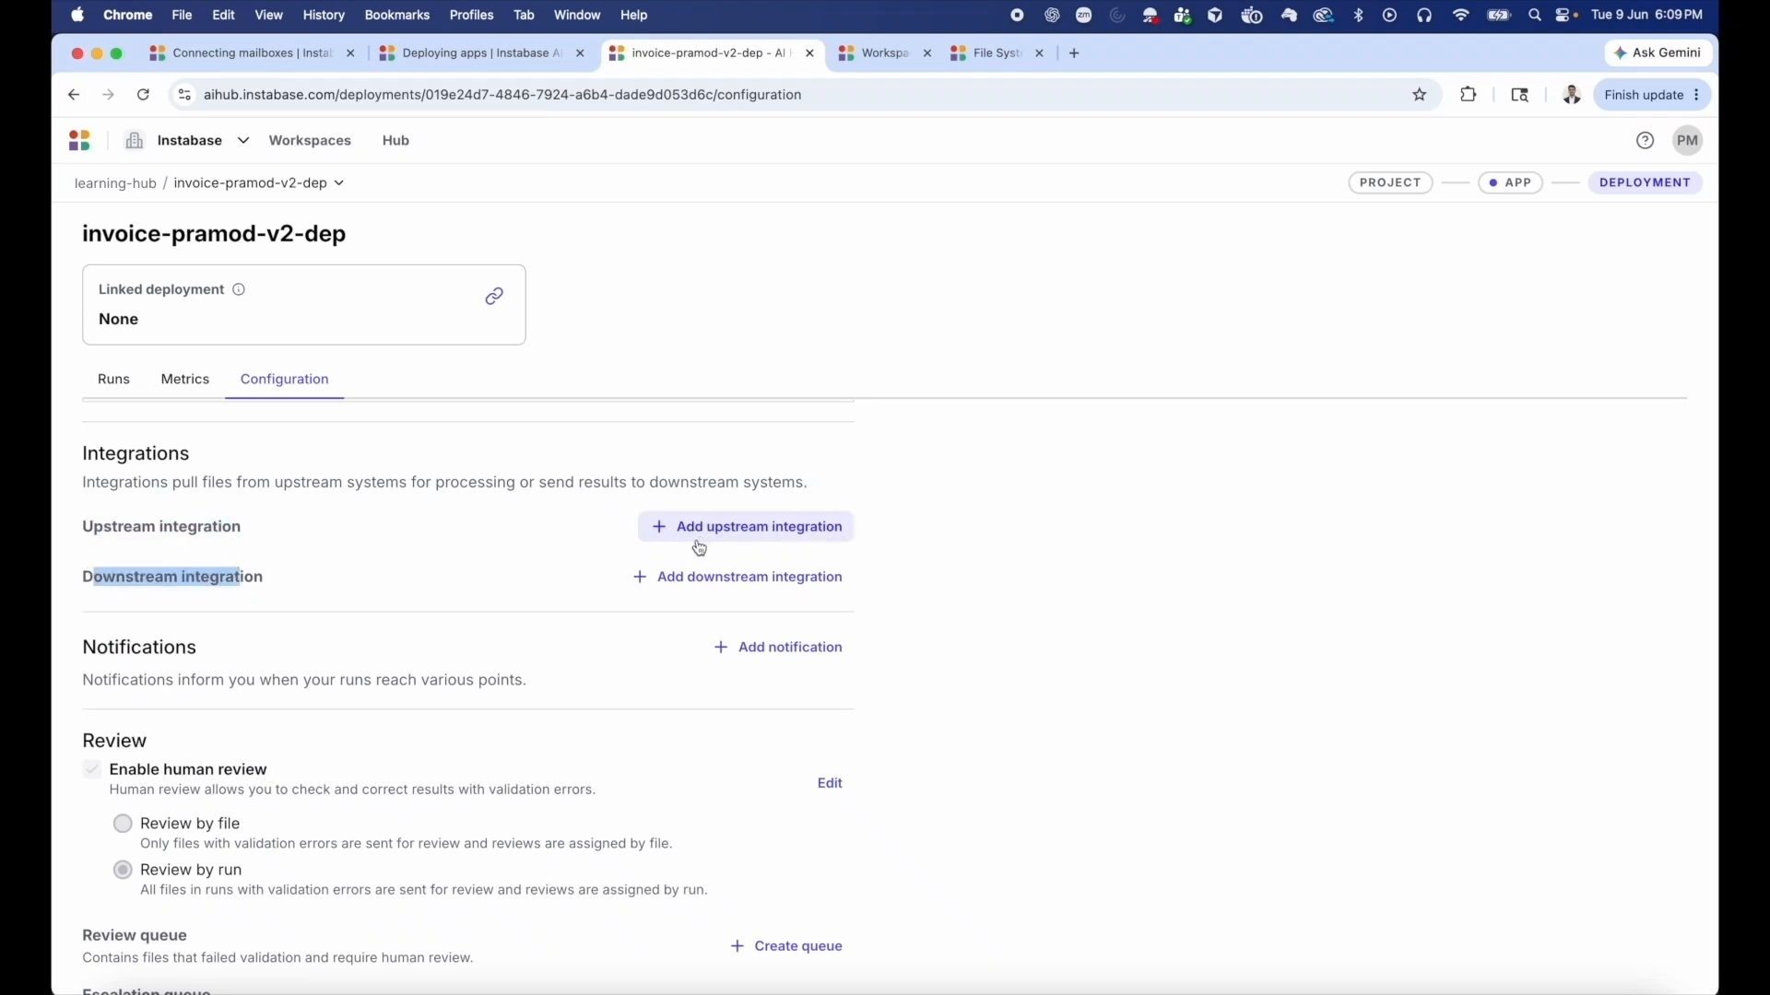
click(758, 535)
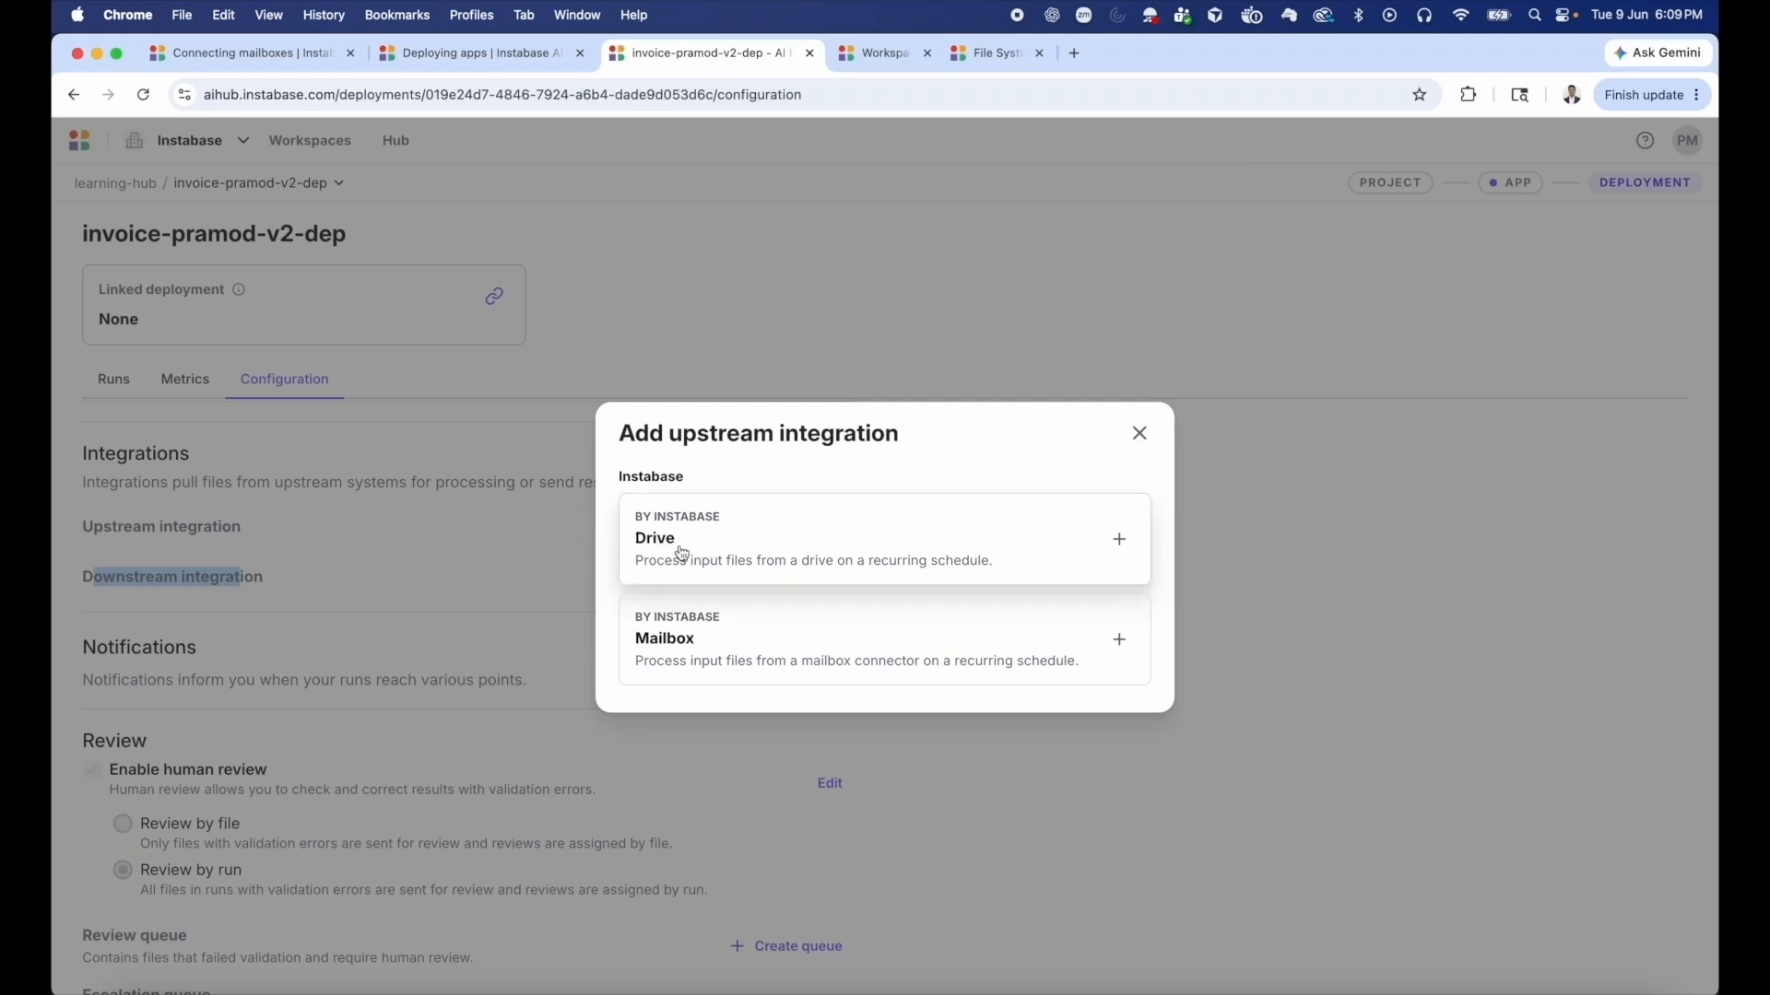
click(1137, 433)
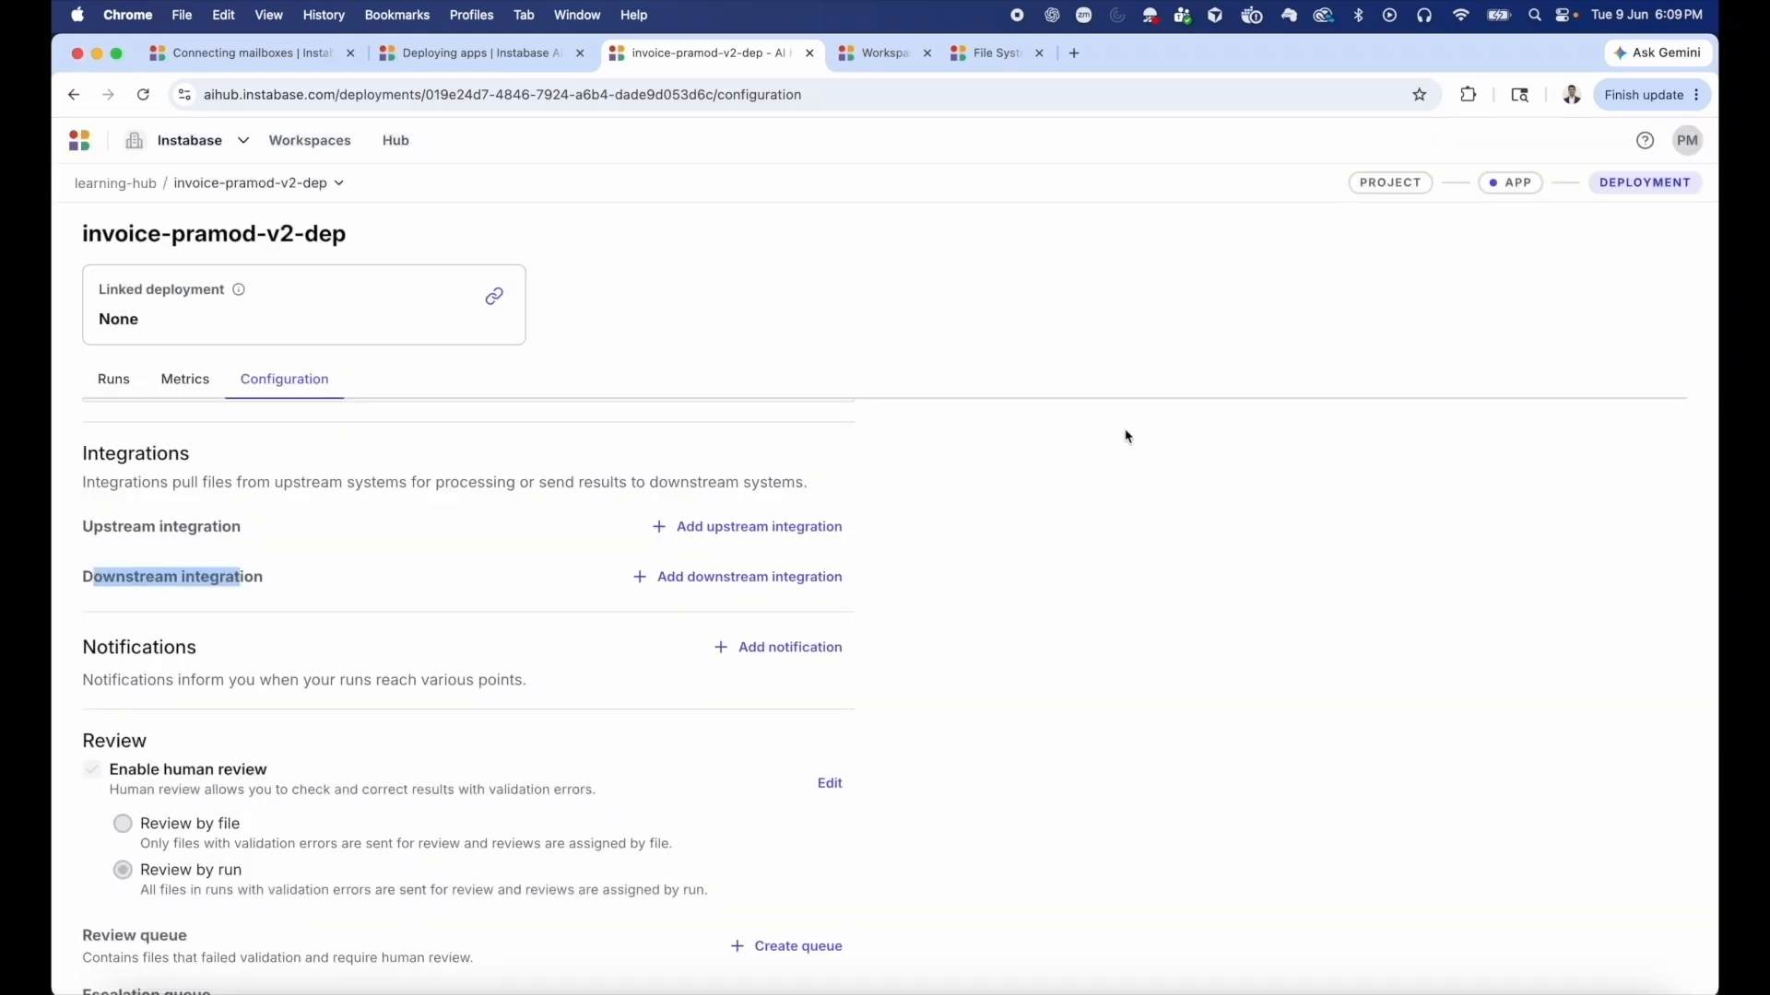
click(810, 577)
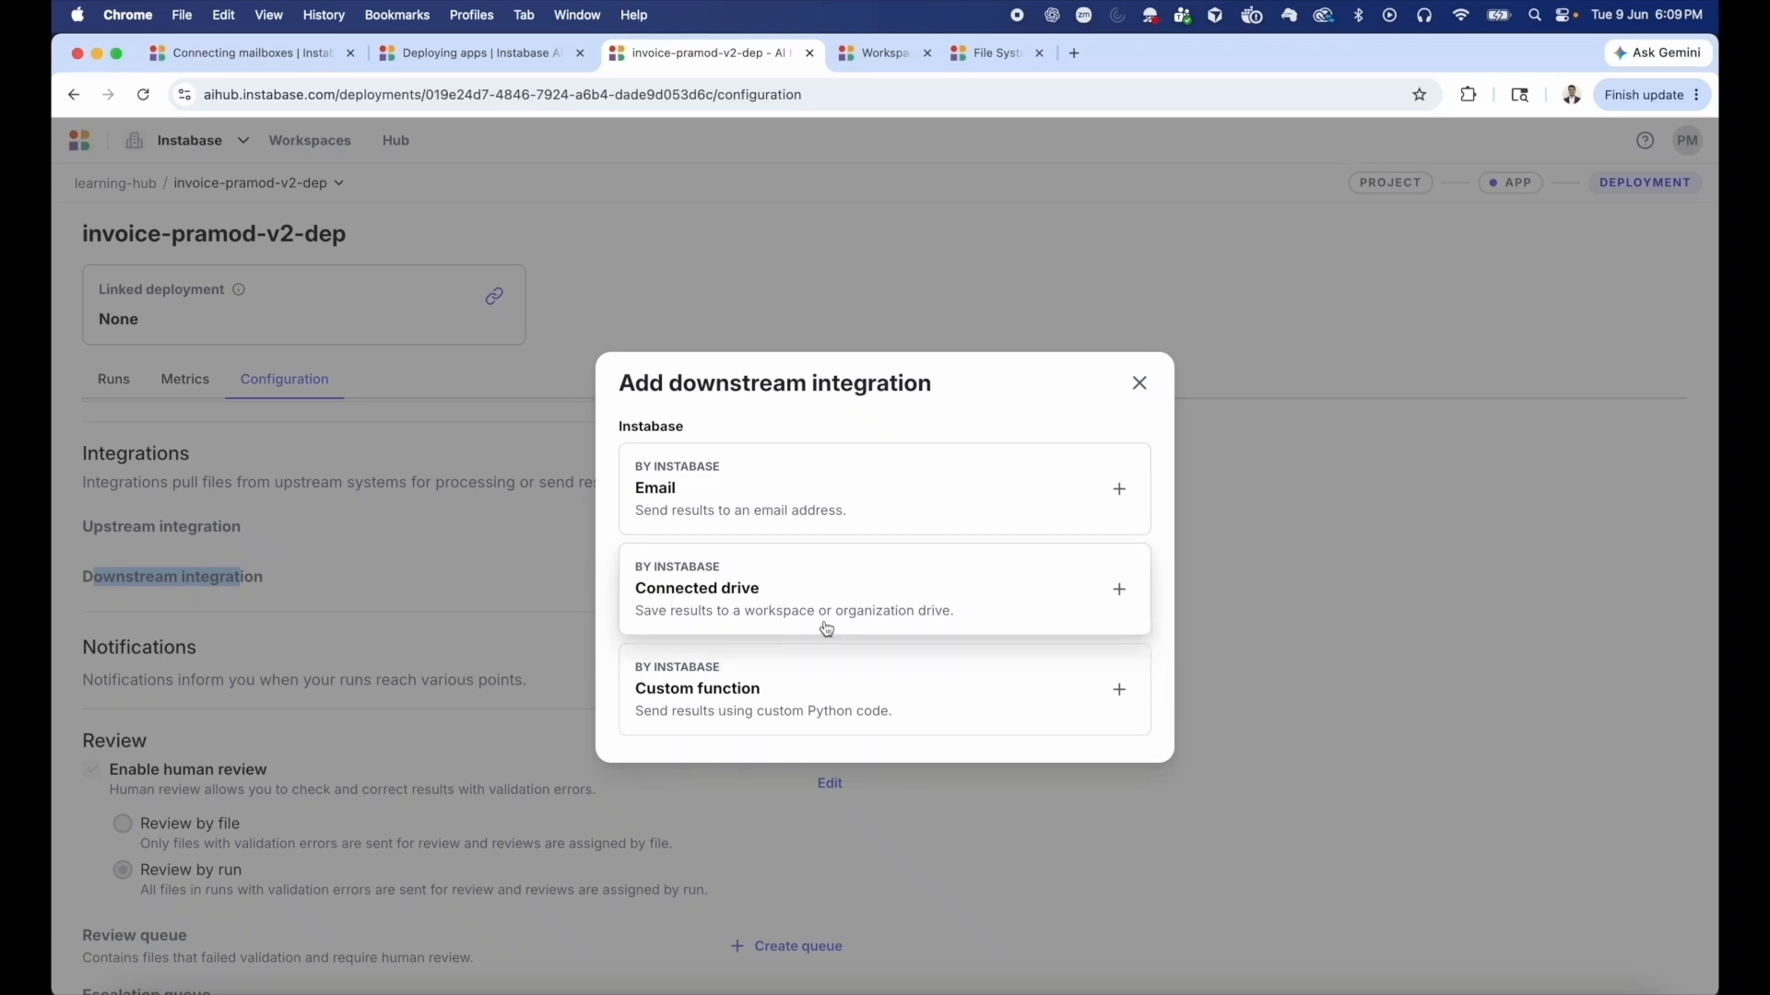
click(1139, 382)
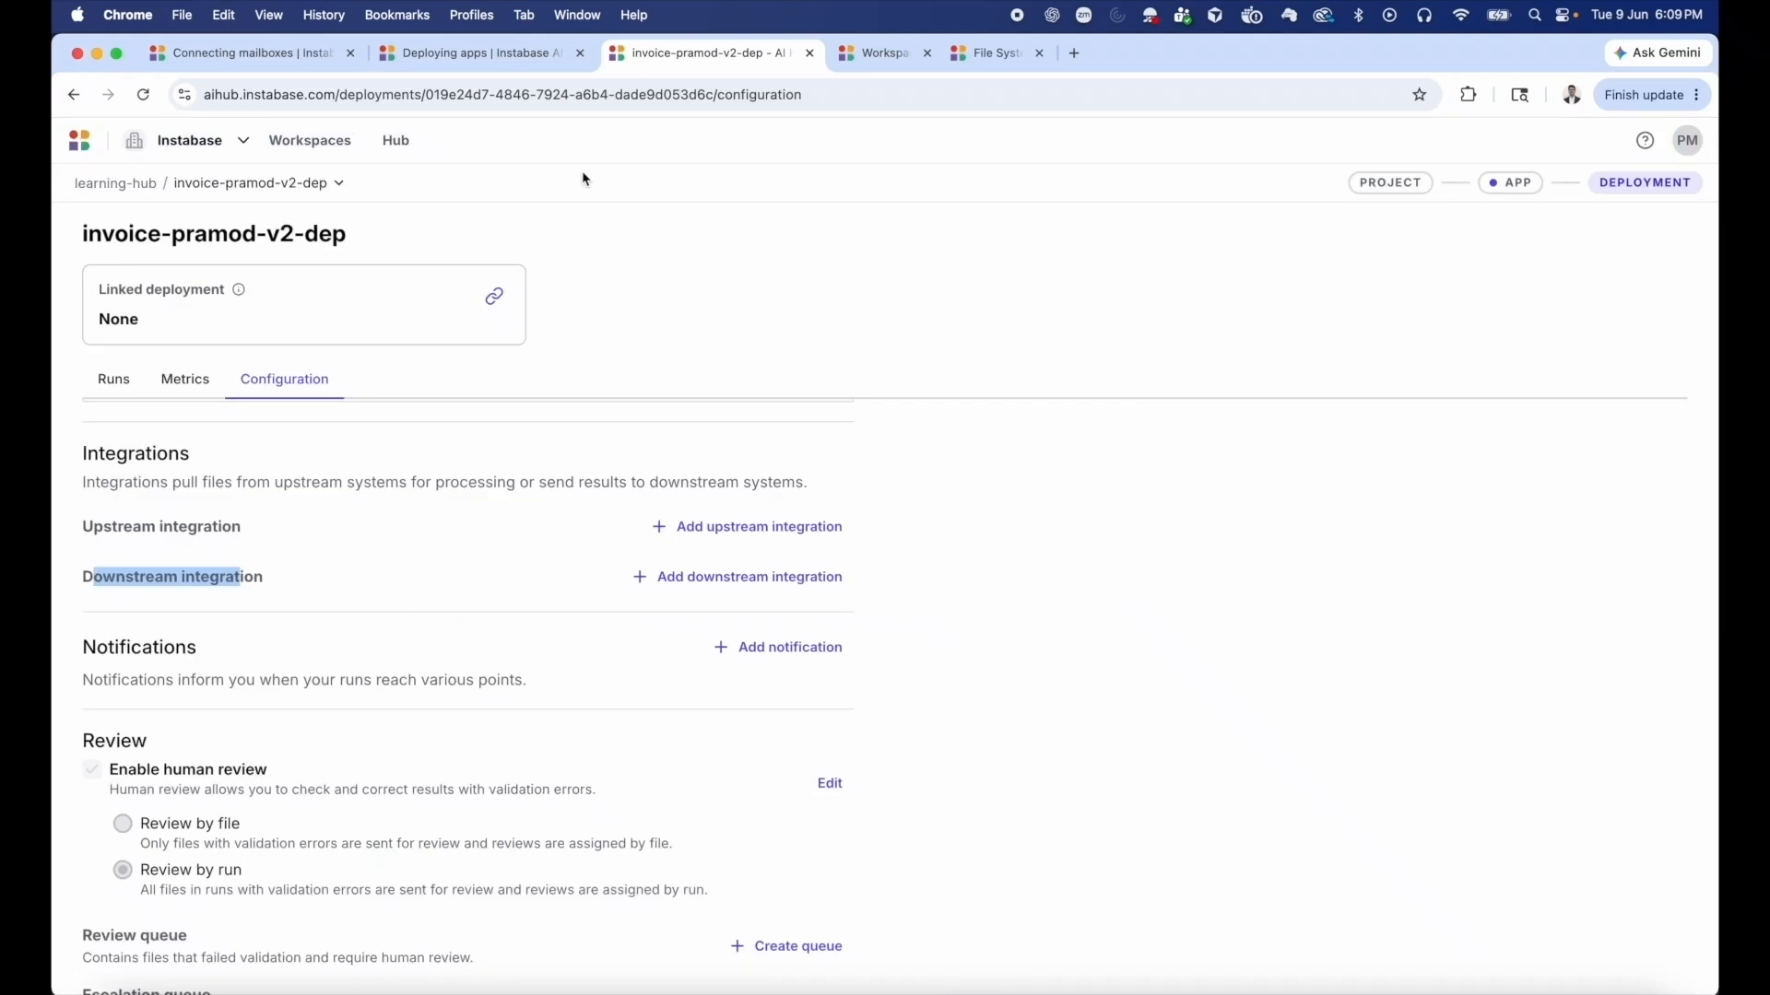
Switch to the learning-hub workspace's data sources and examine the drive and connector types that can be added.
click(881, 65)
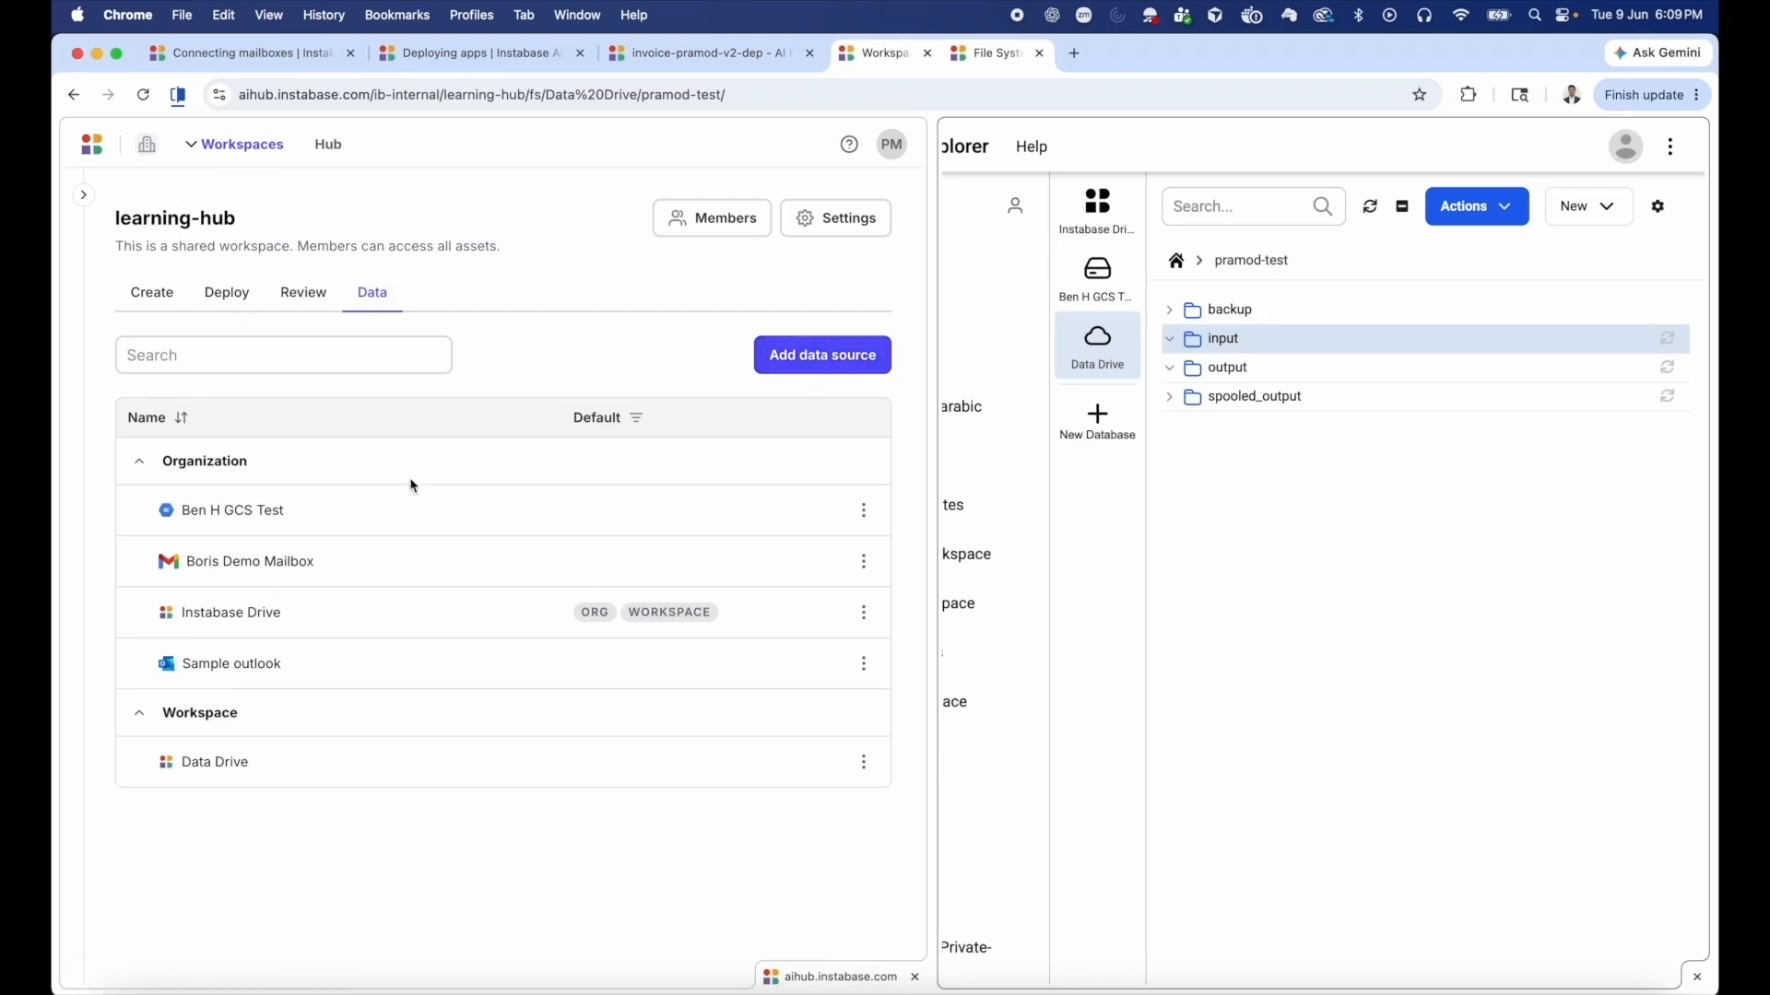
click(820, 359)
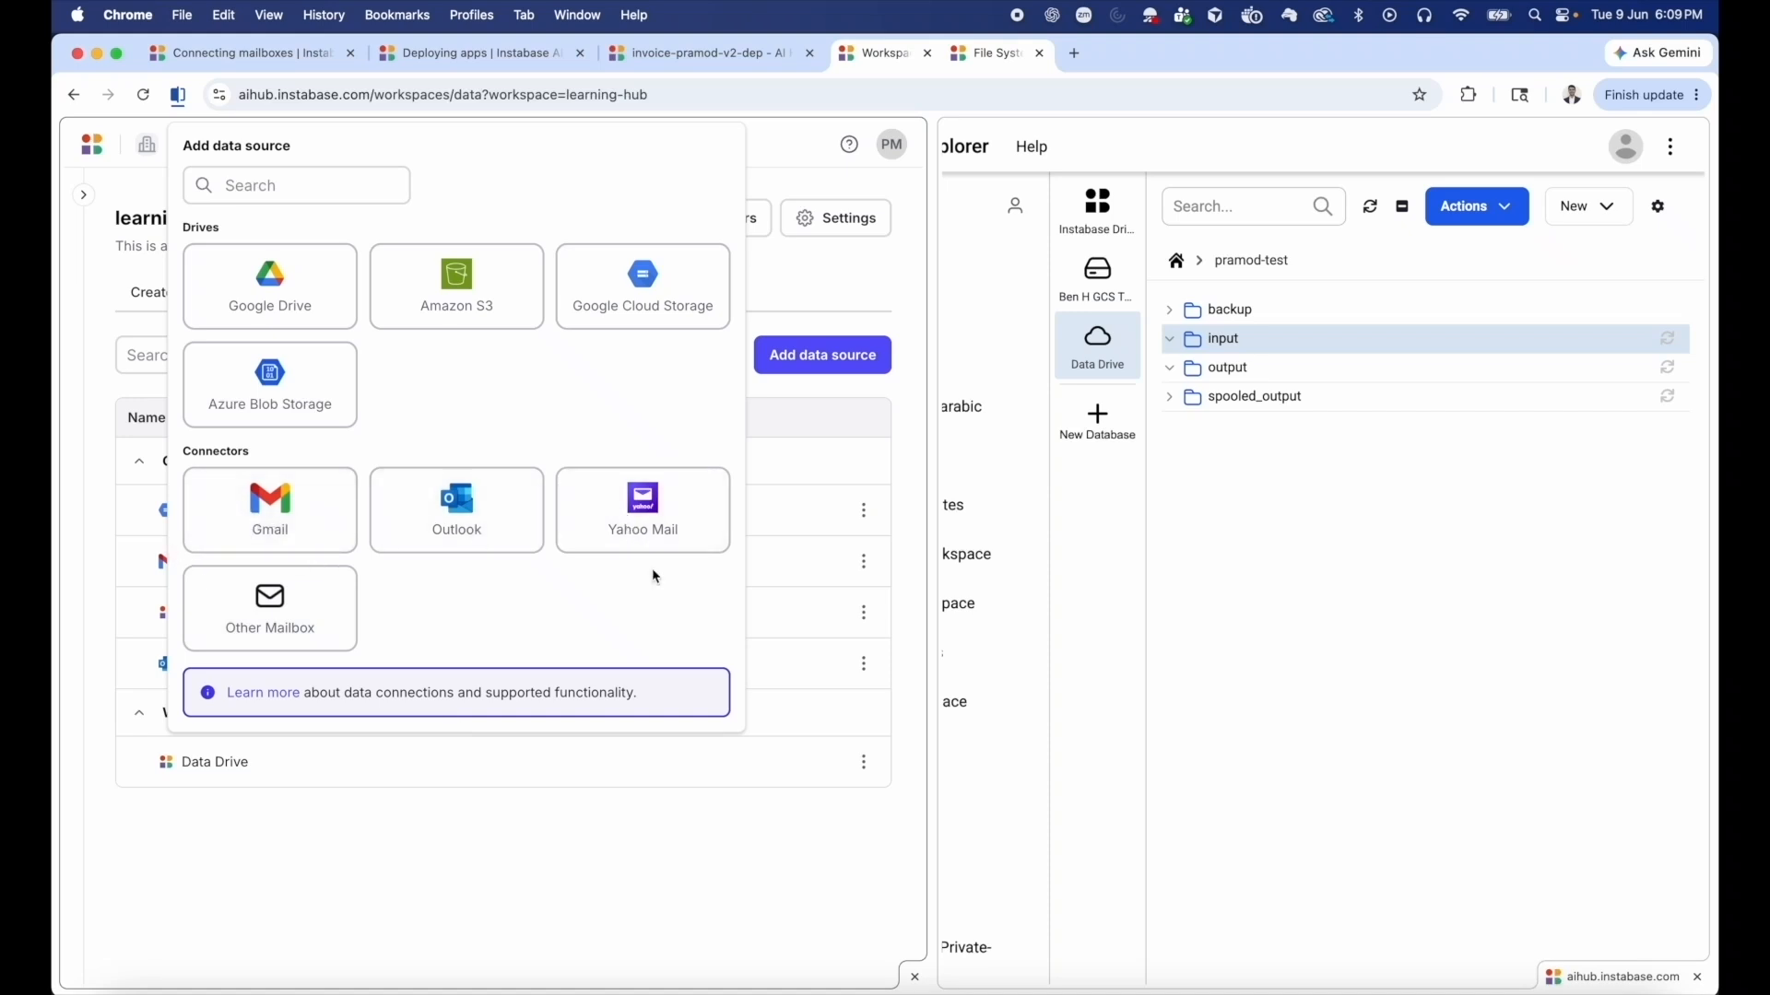
click(769, 859)
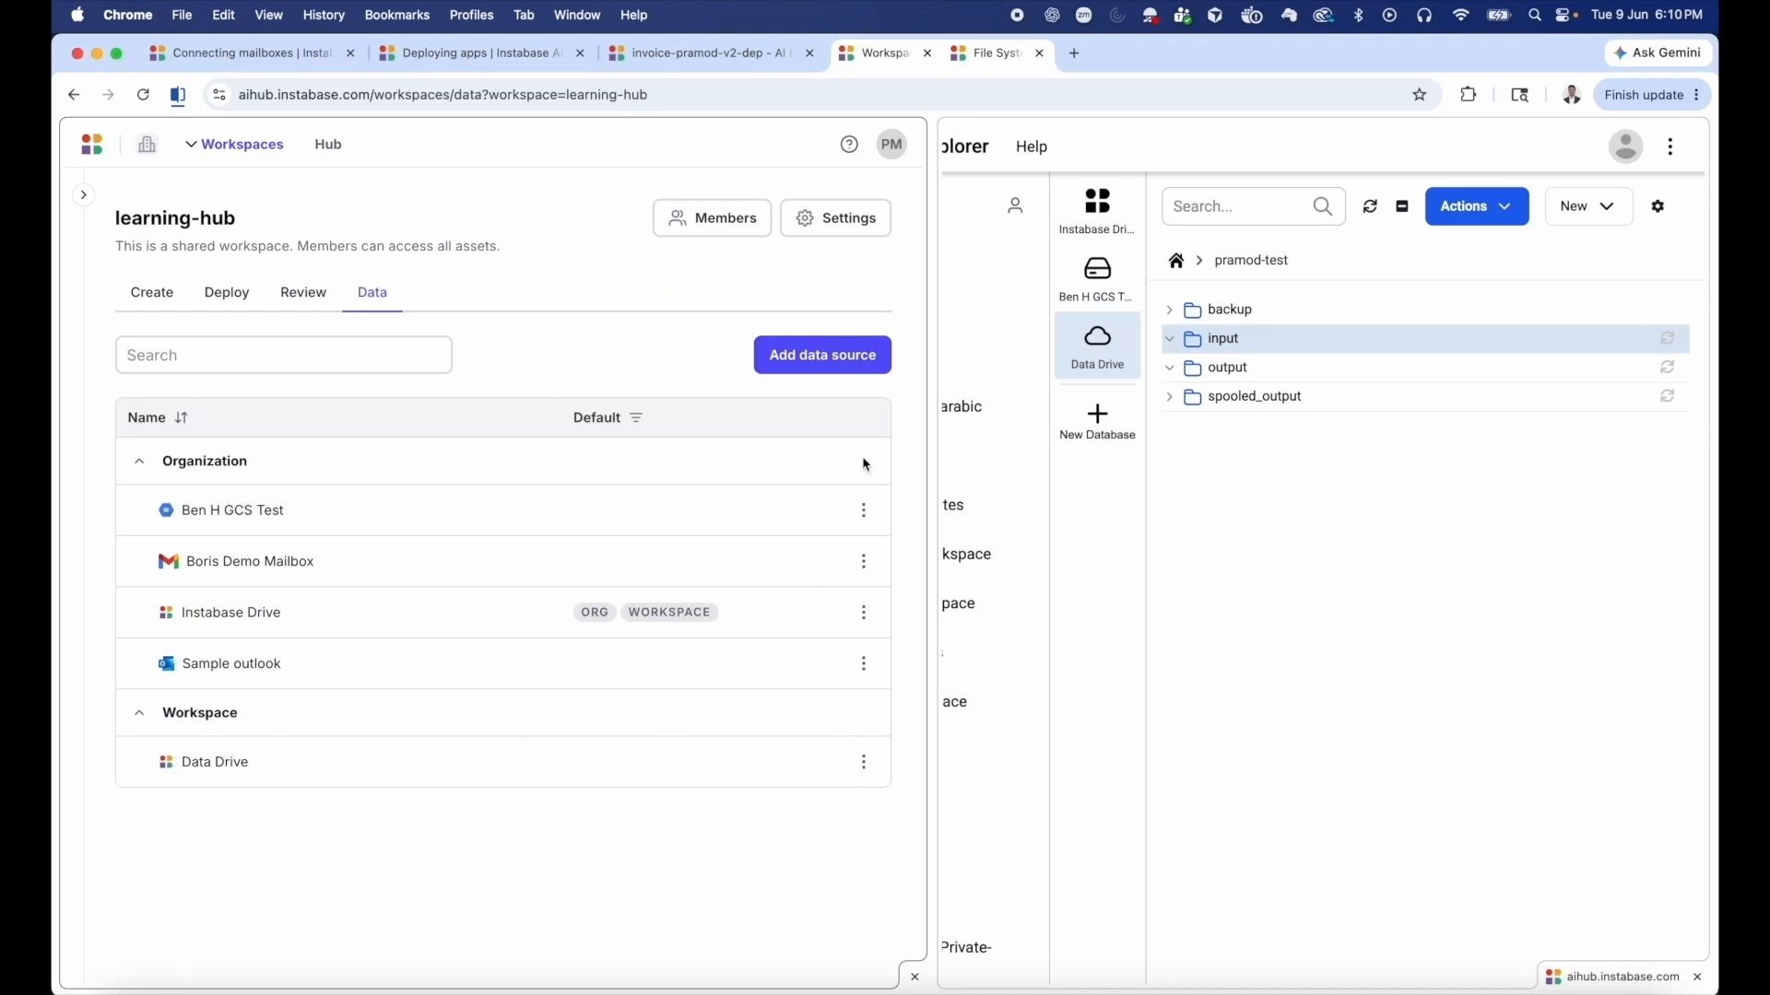
Browse the workspace's Data Drive and check the contents of the input and output folders in pramod-test.
click(864, 763)
click(737, 771)
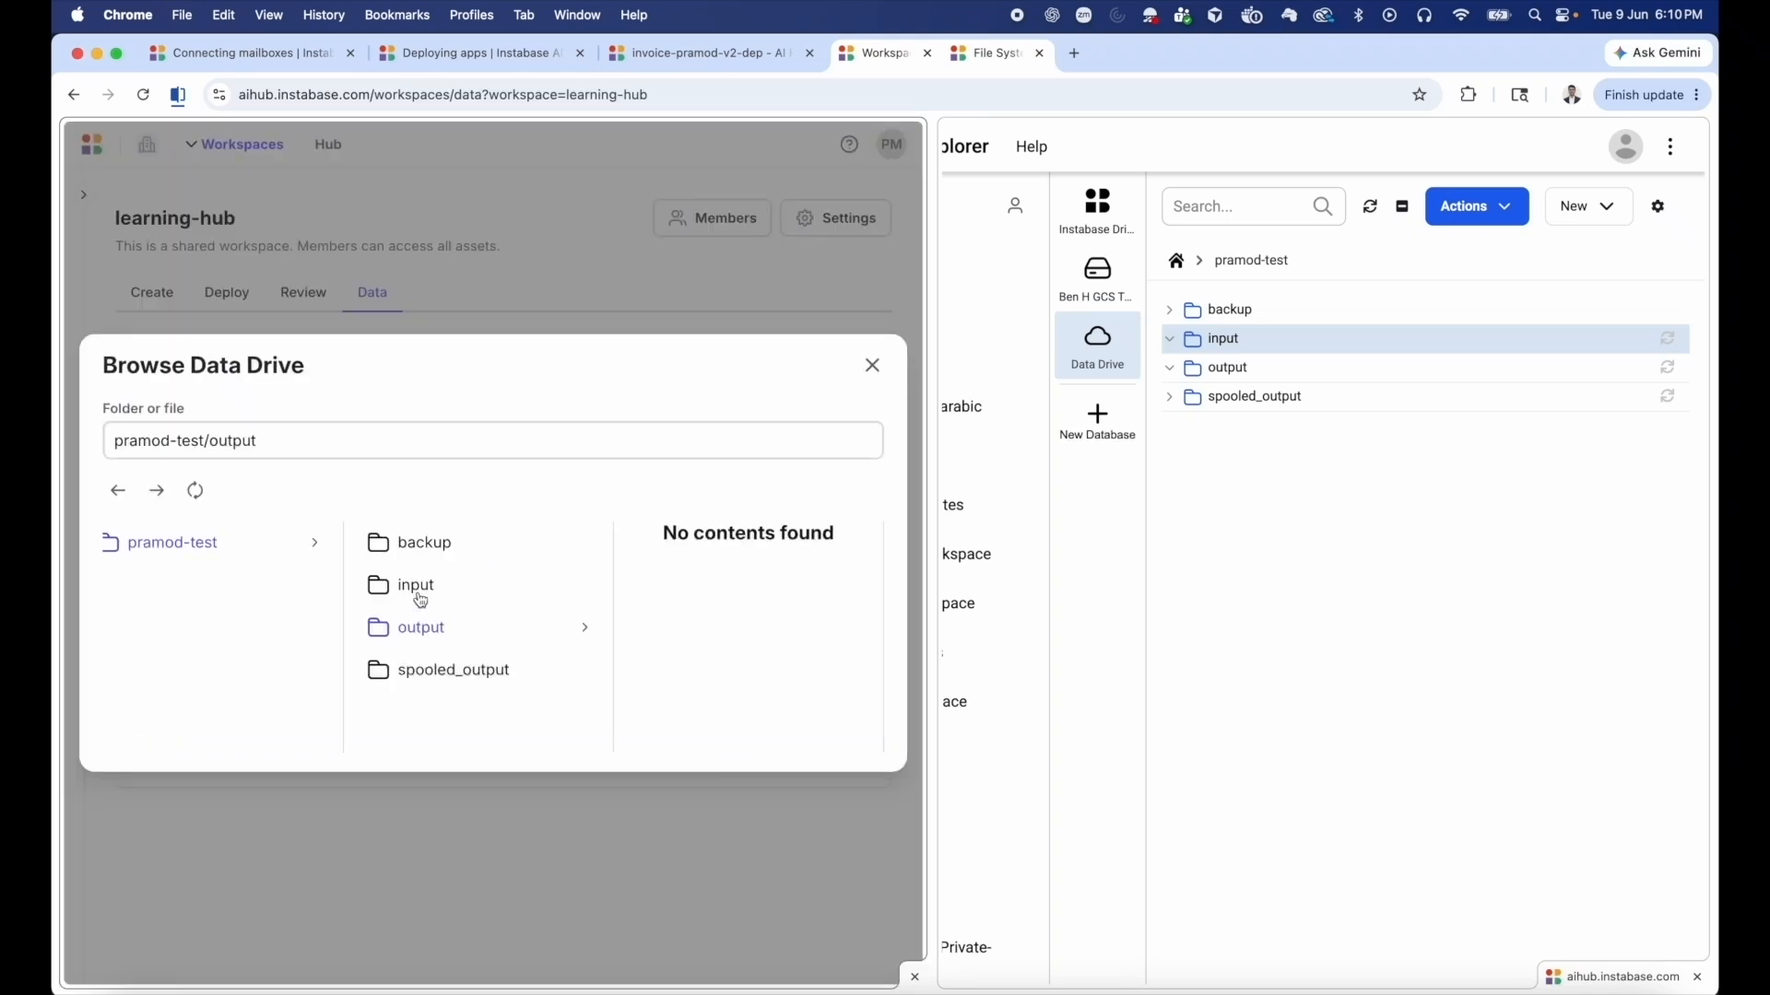
click(421, 599)
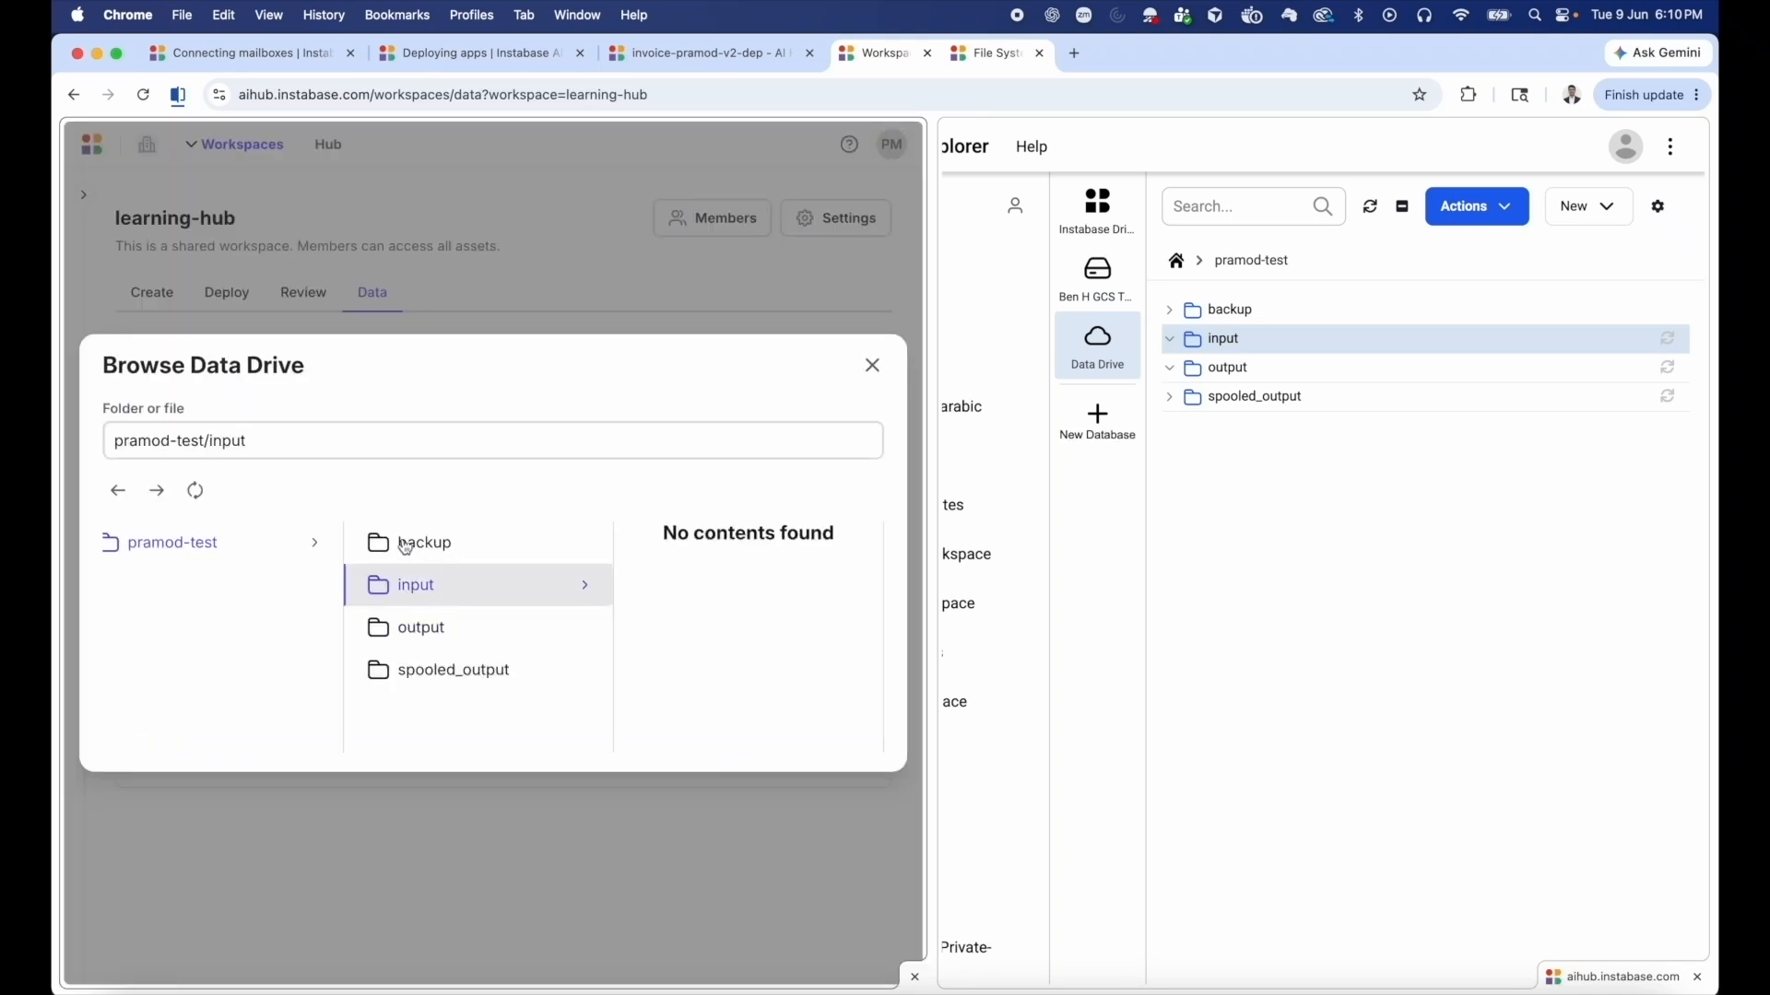
click(418, 632)
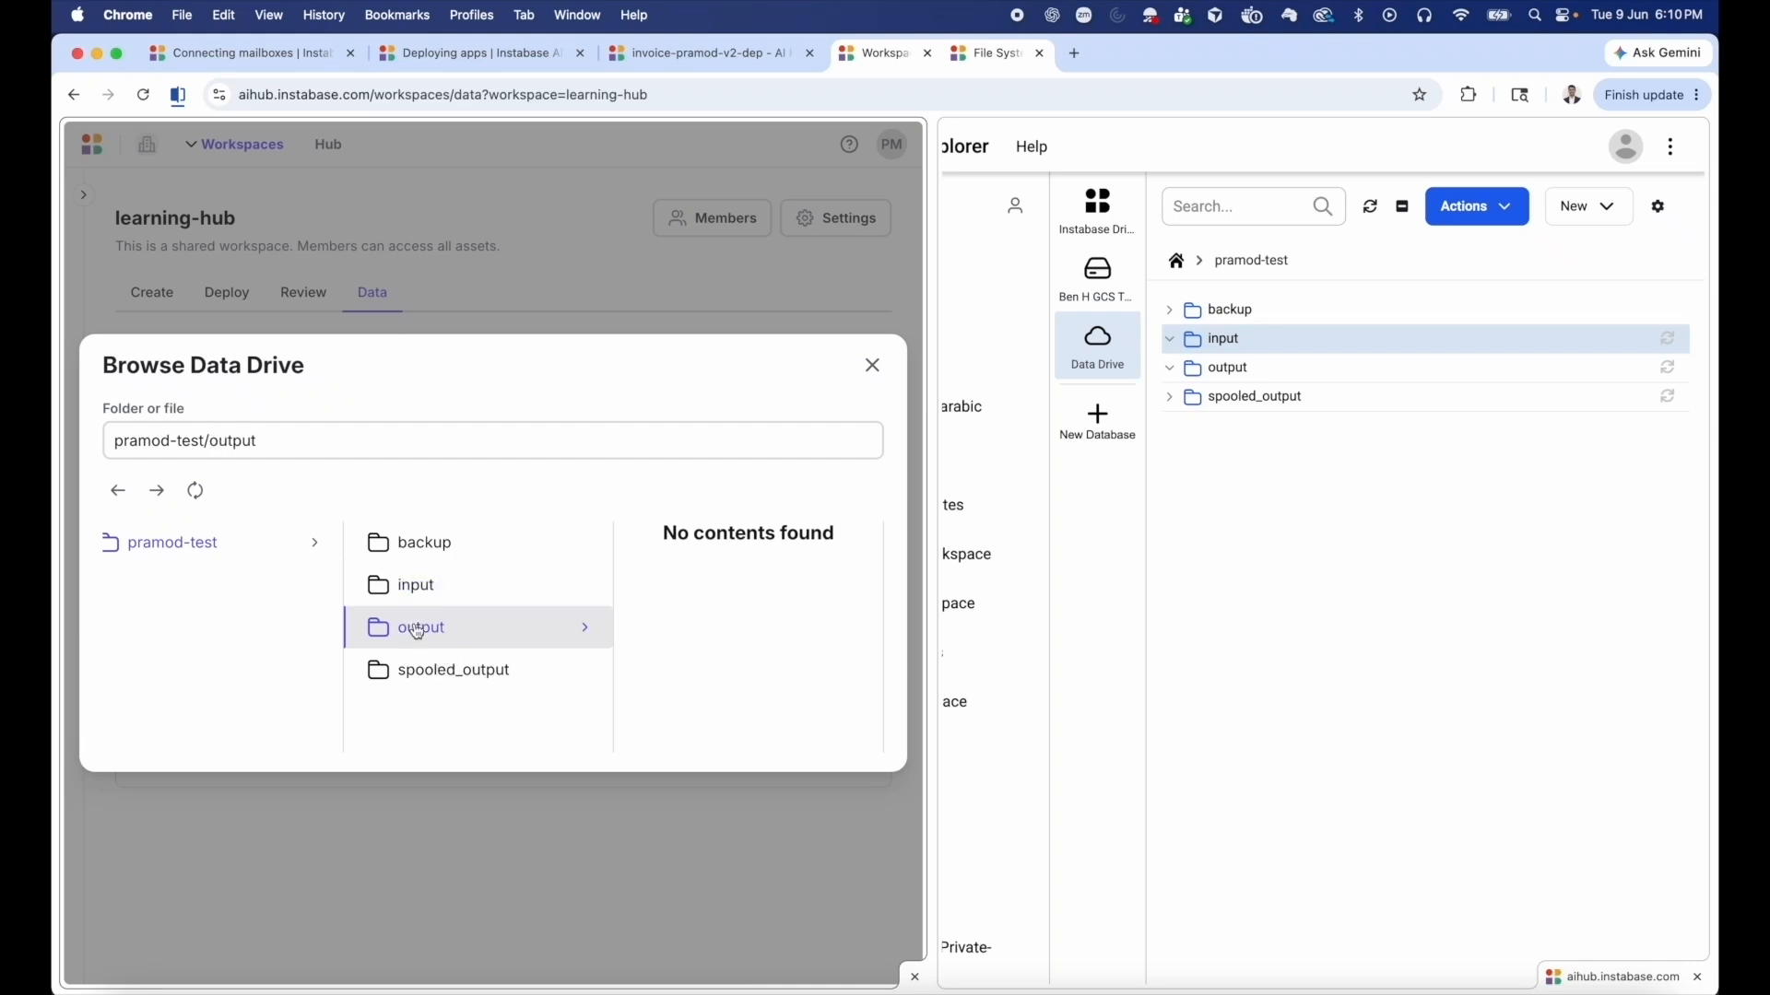
click(440, 594)
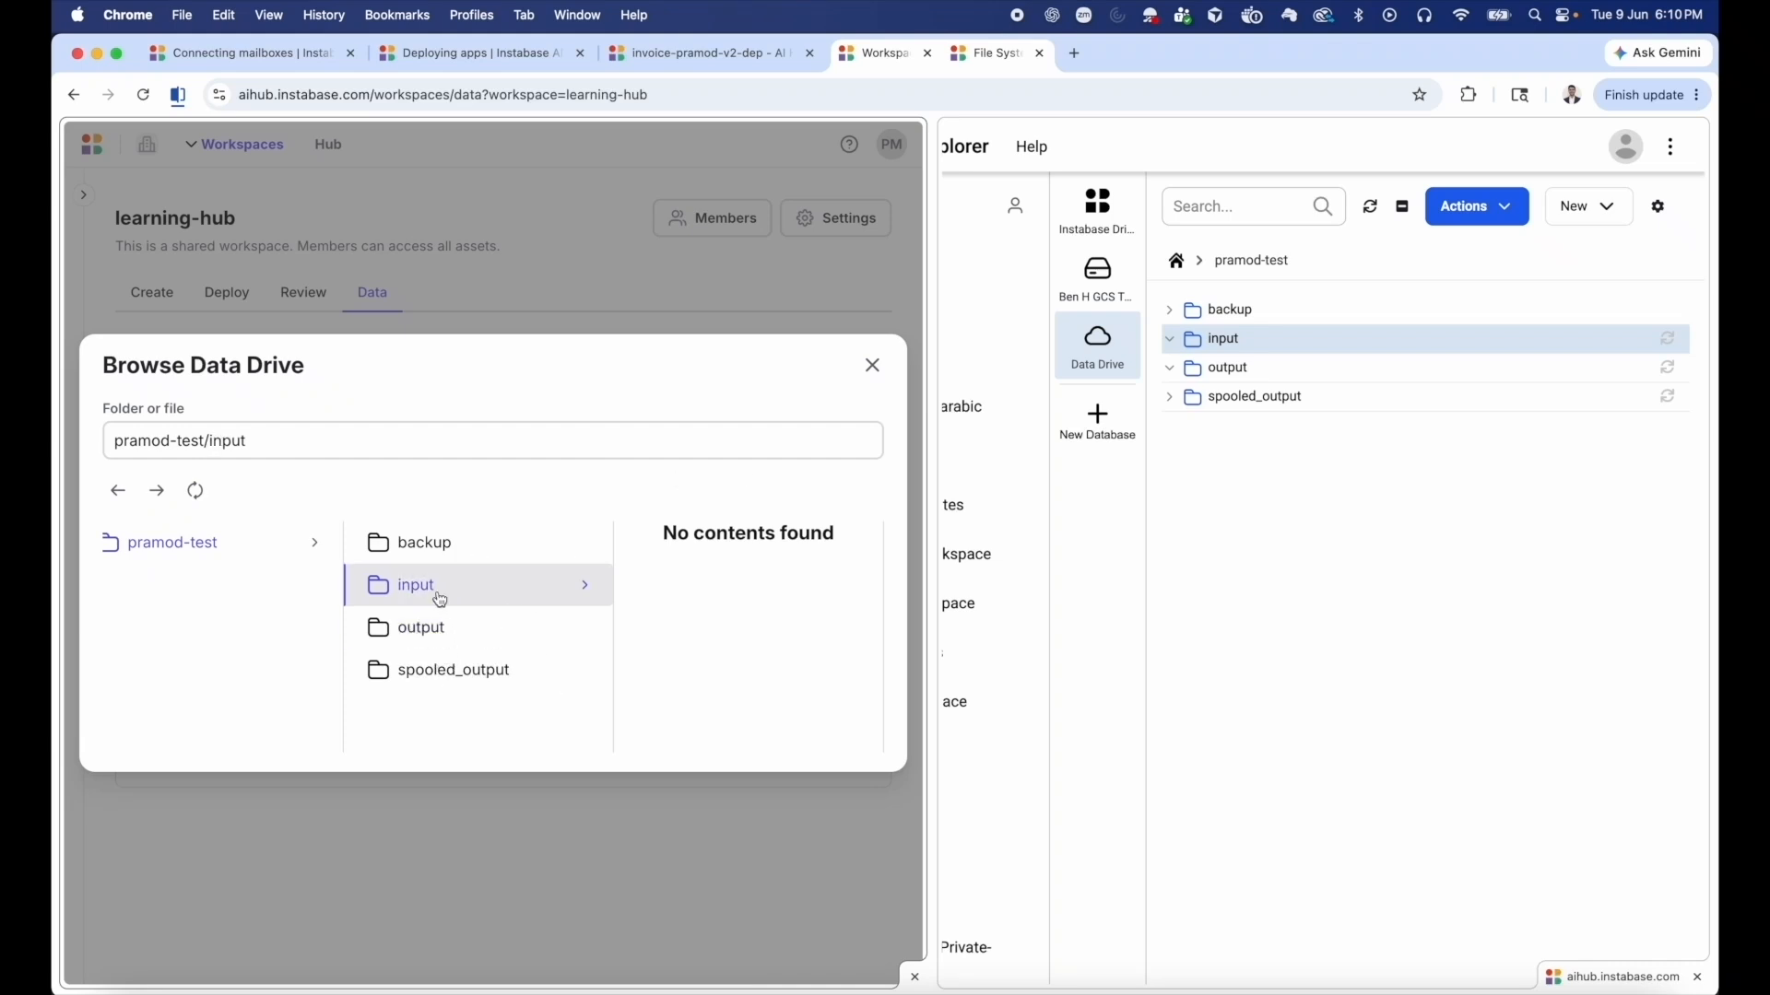
click(872, 368)
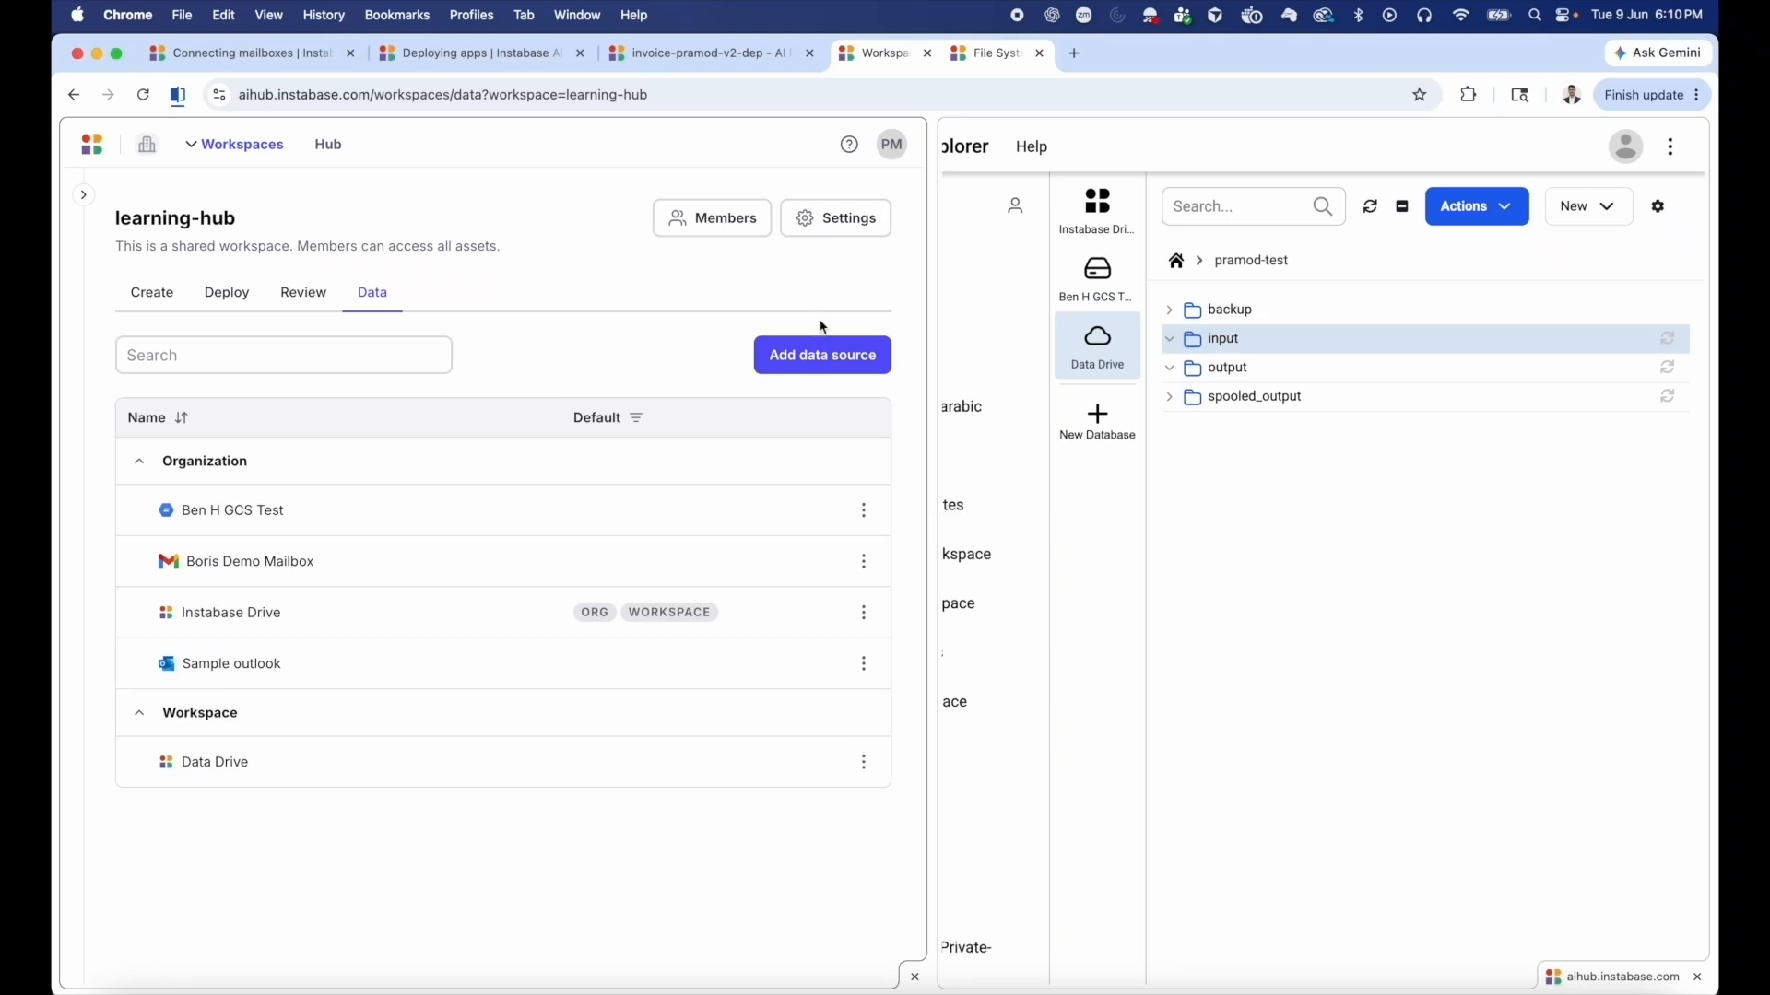
In the invoice-pramod-v2-dep deployment, add an upstream Drive integration that pulls files from Data Drive/pramod-test/input.
click(691, 57)
scroll(967, 607, up, 1)
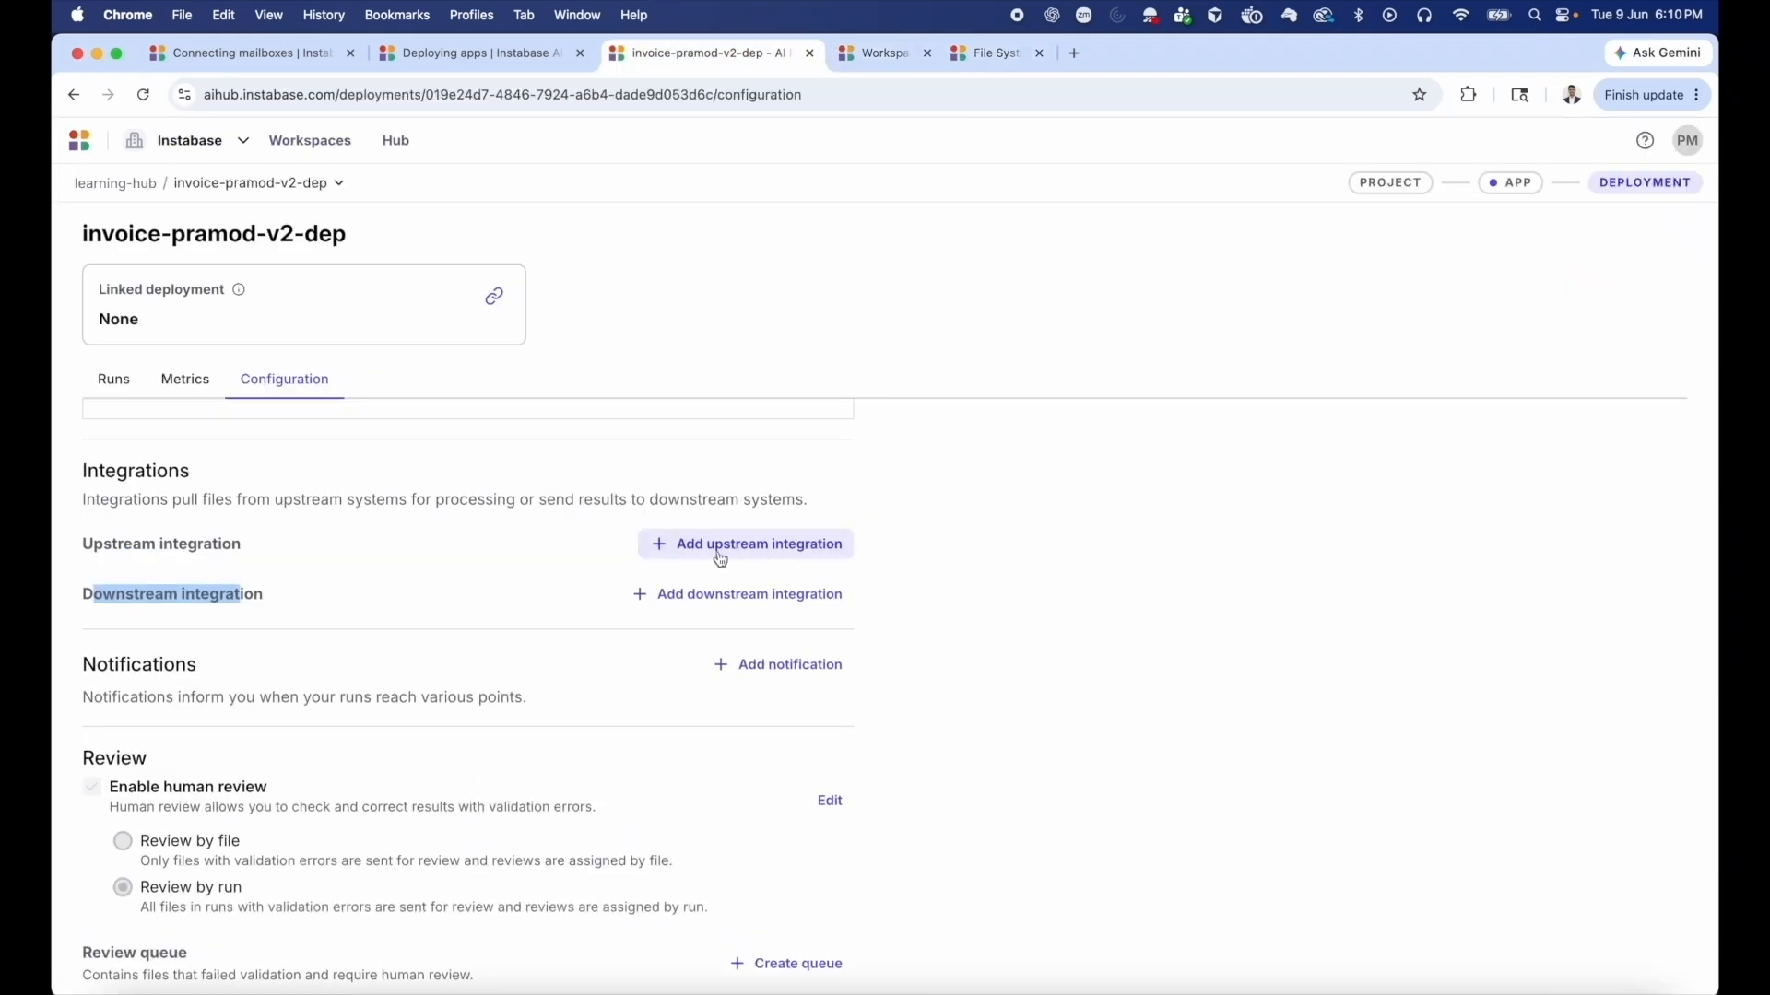
click(758, 560)
click(770, 553)
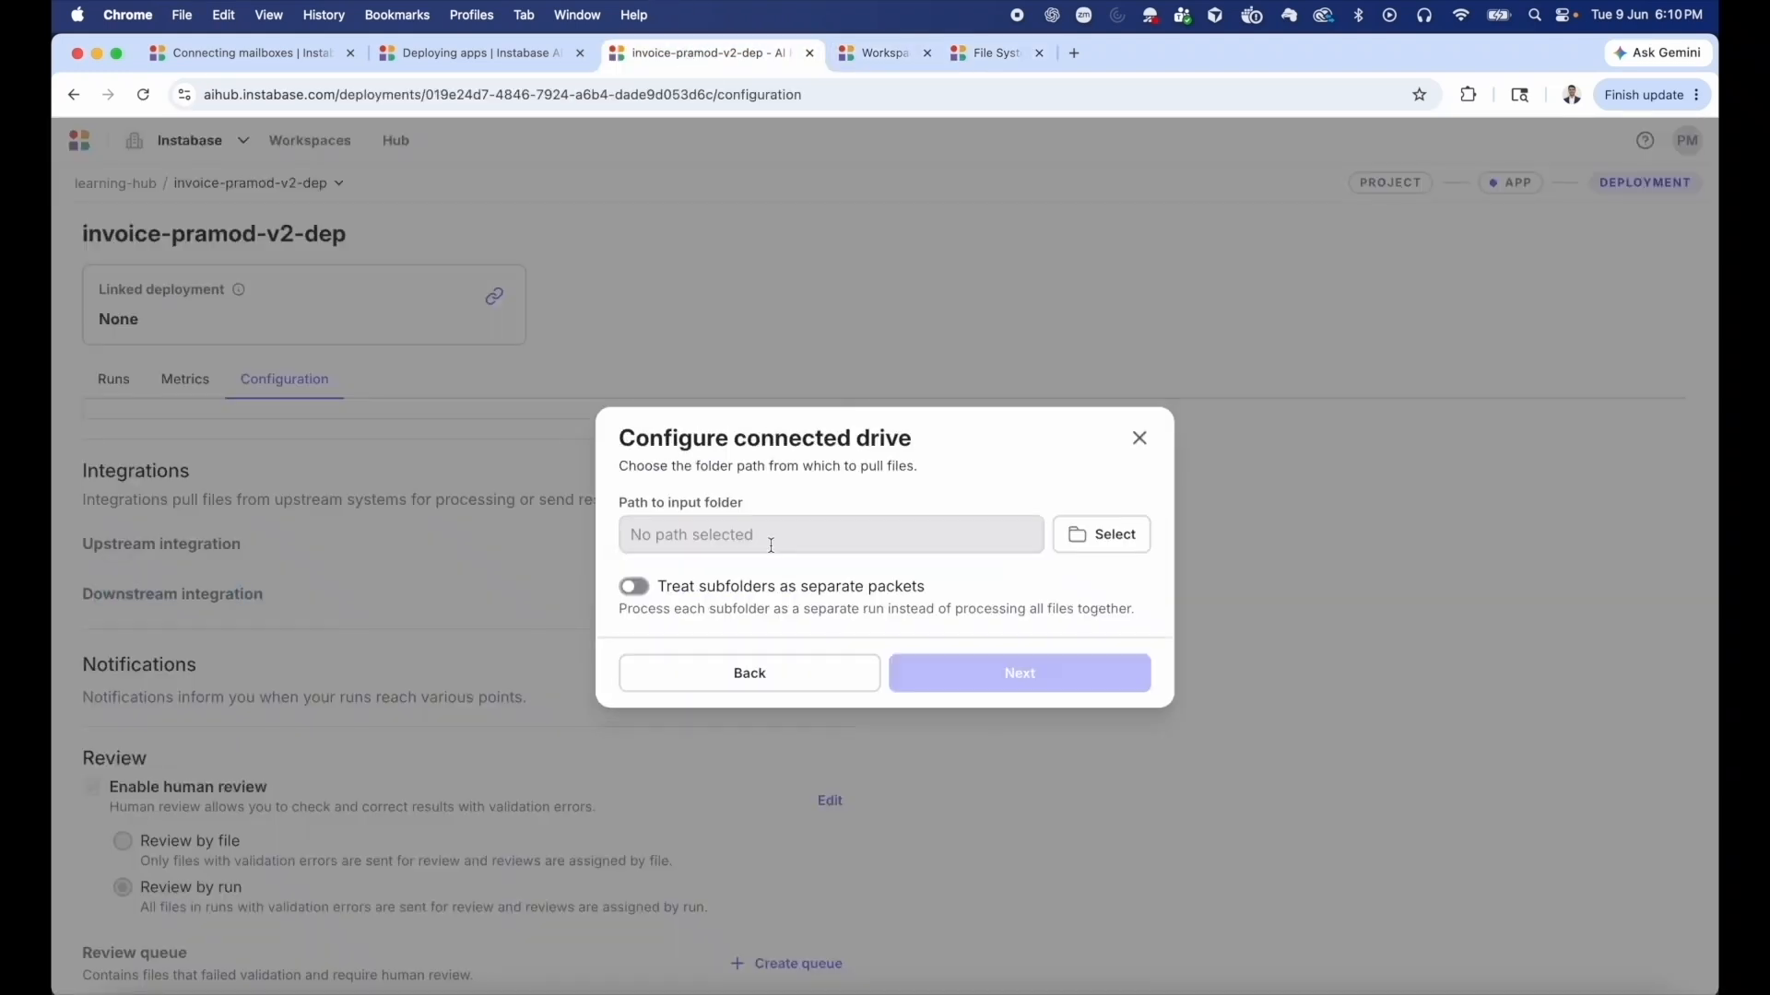
click(1101, 534)
click(436, 595)
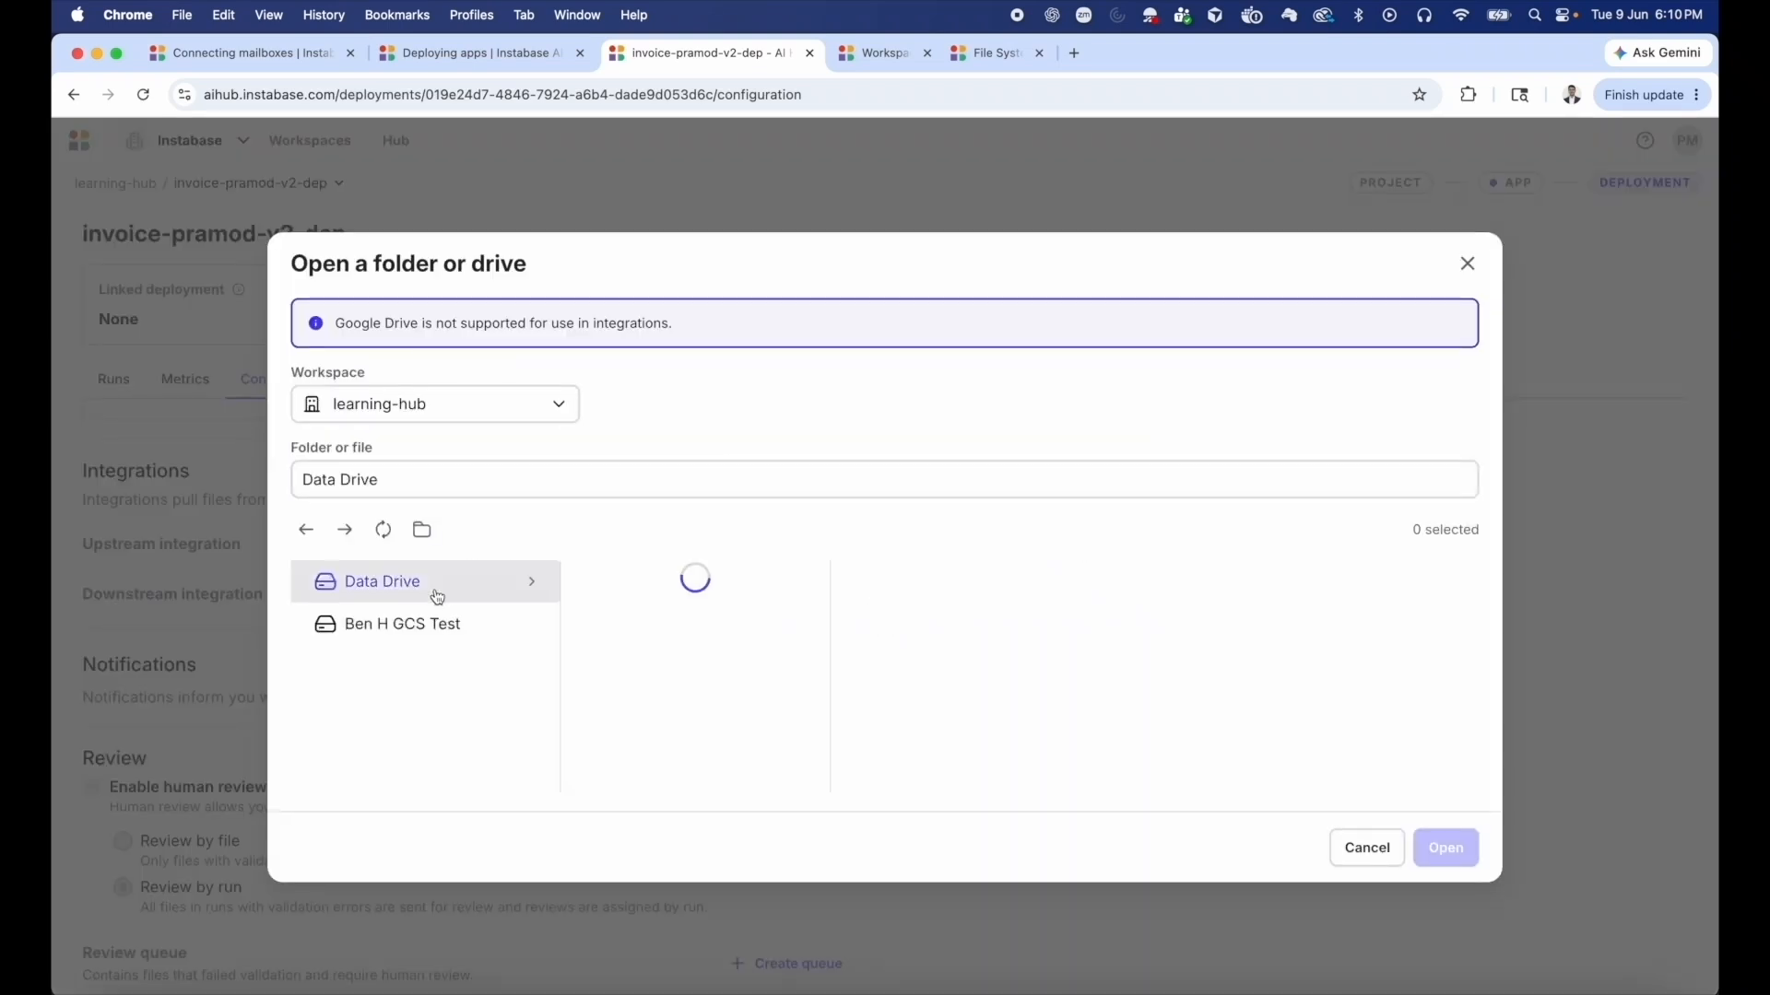
click(654, 588)
click(914, 635)
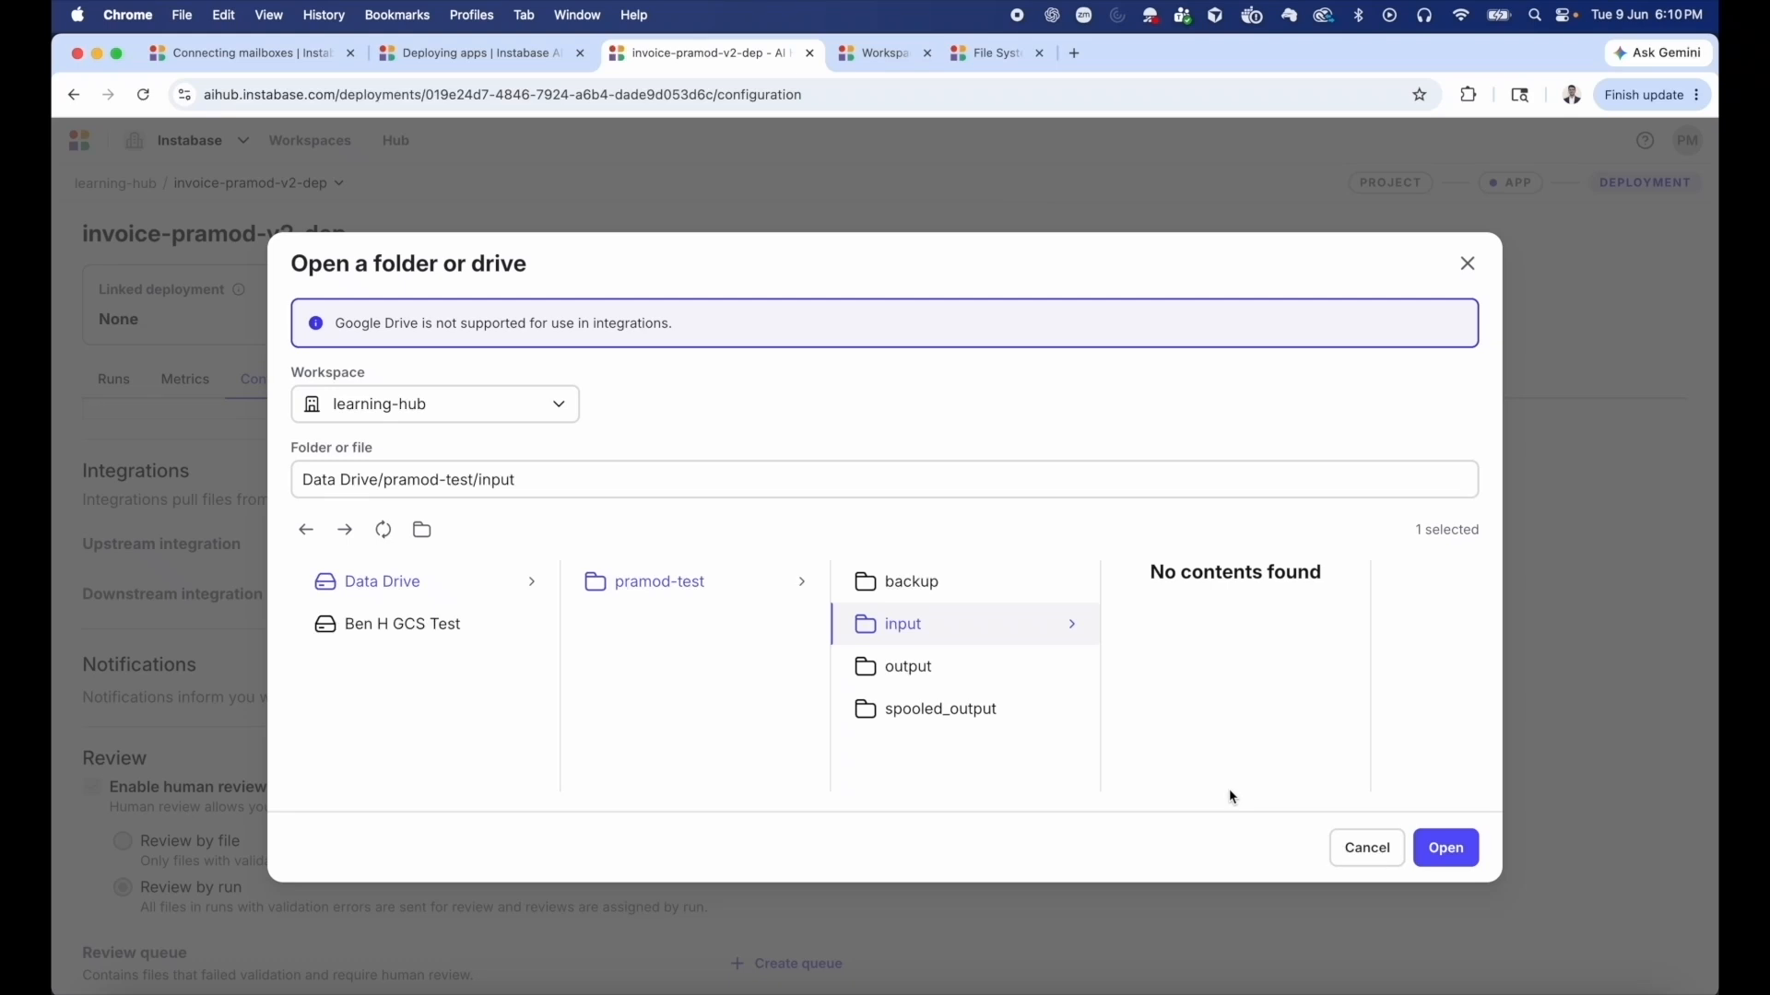
click(1446, 848)
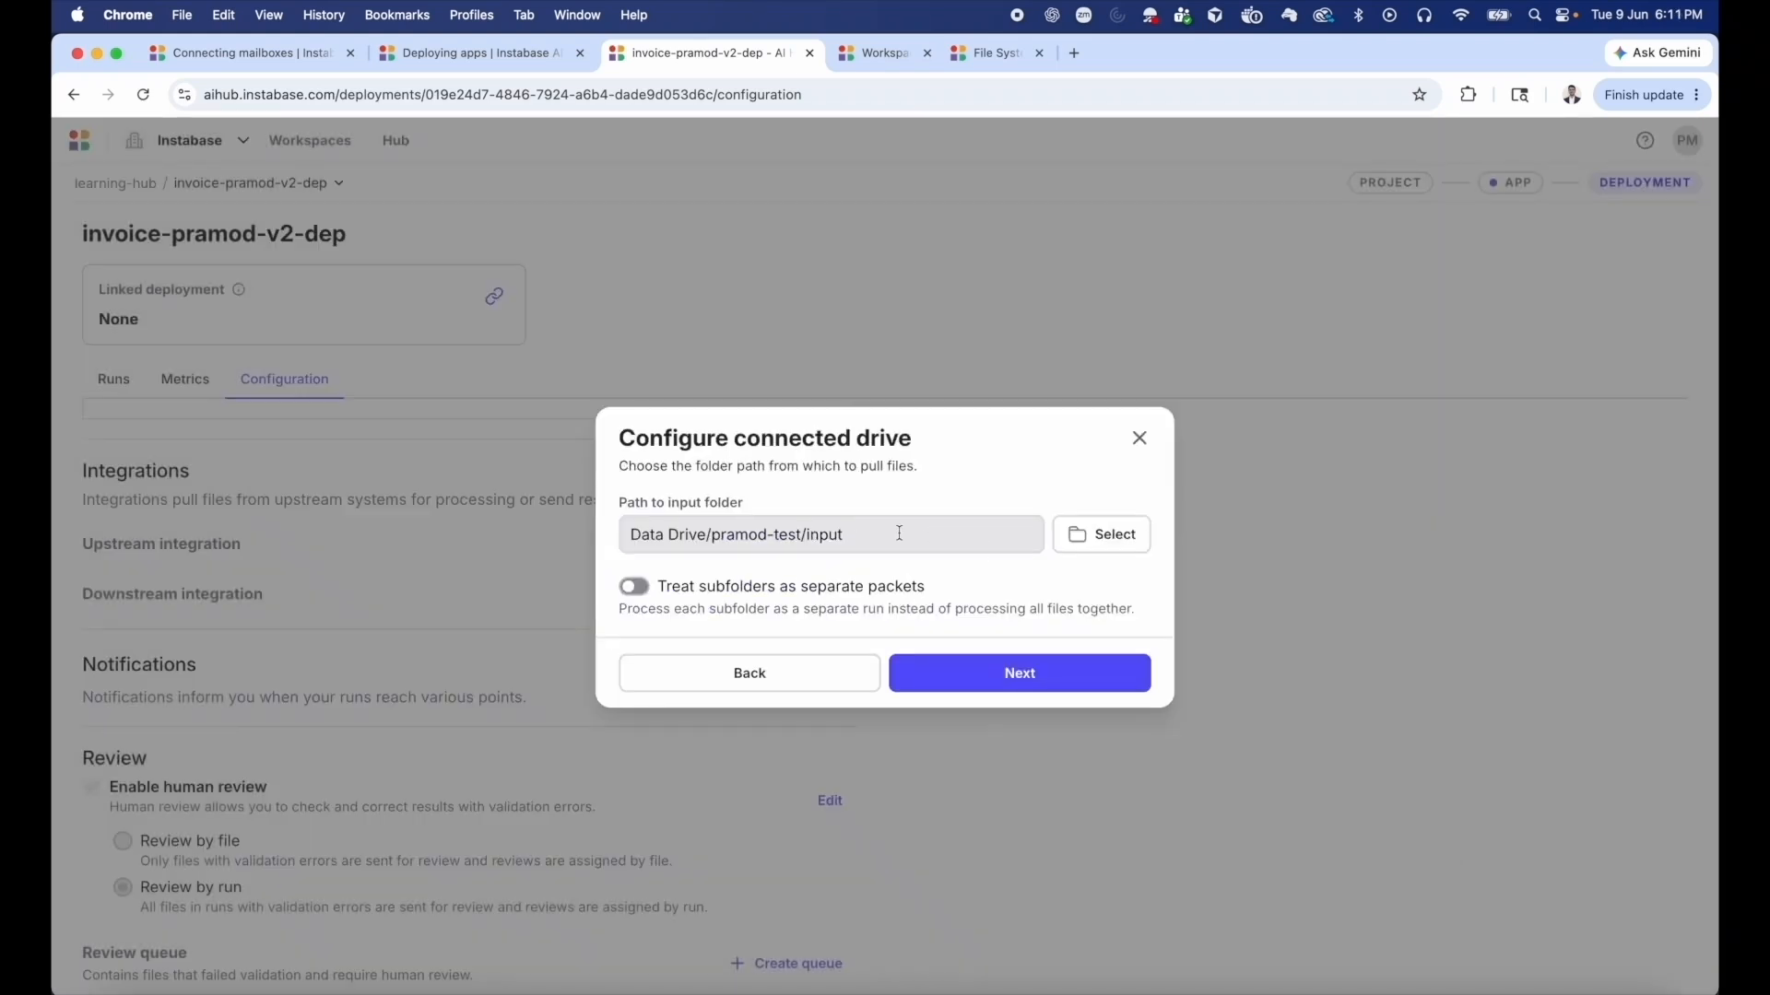
click(984, 683)
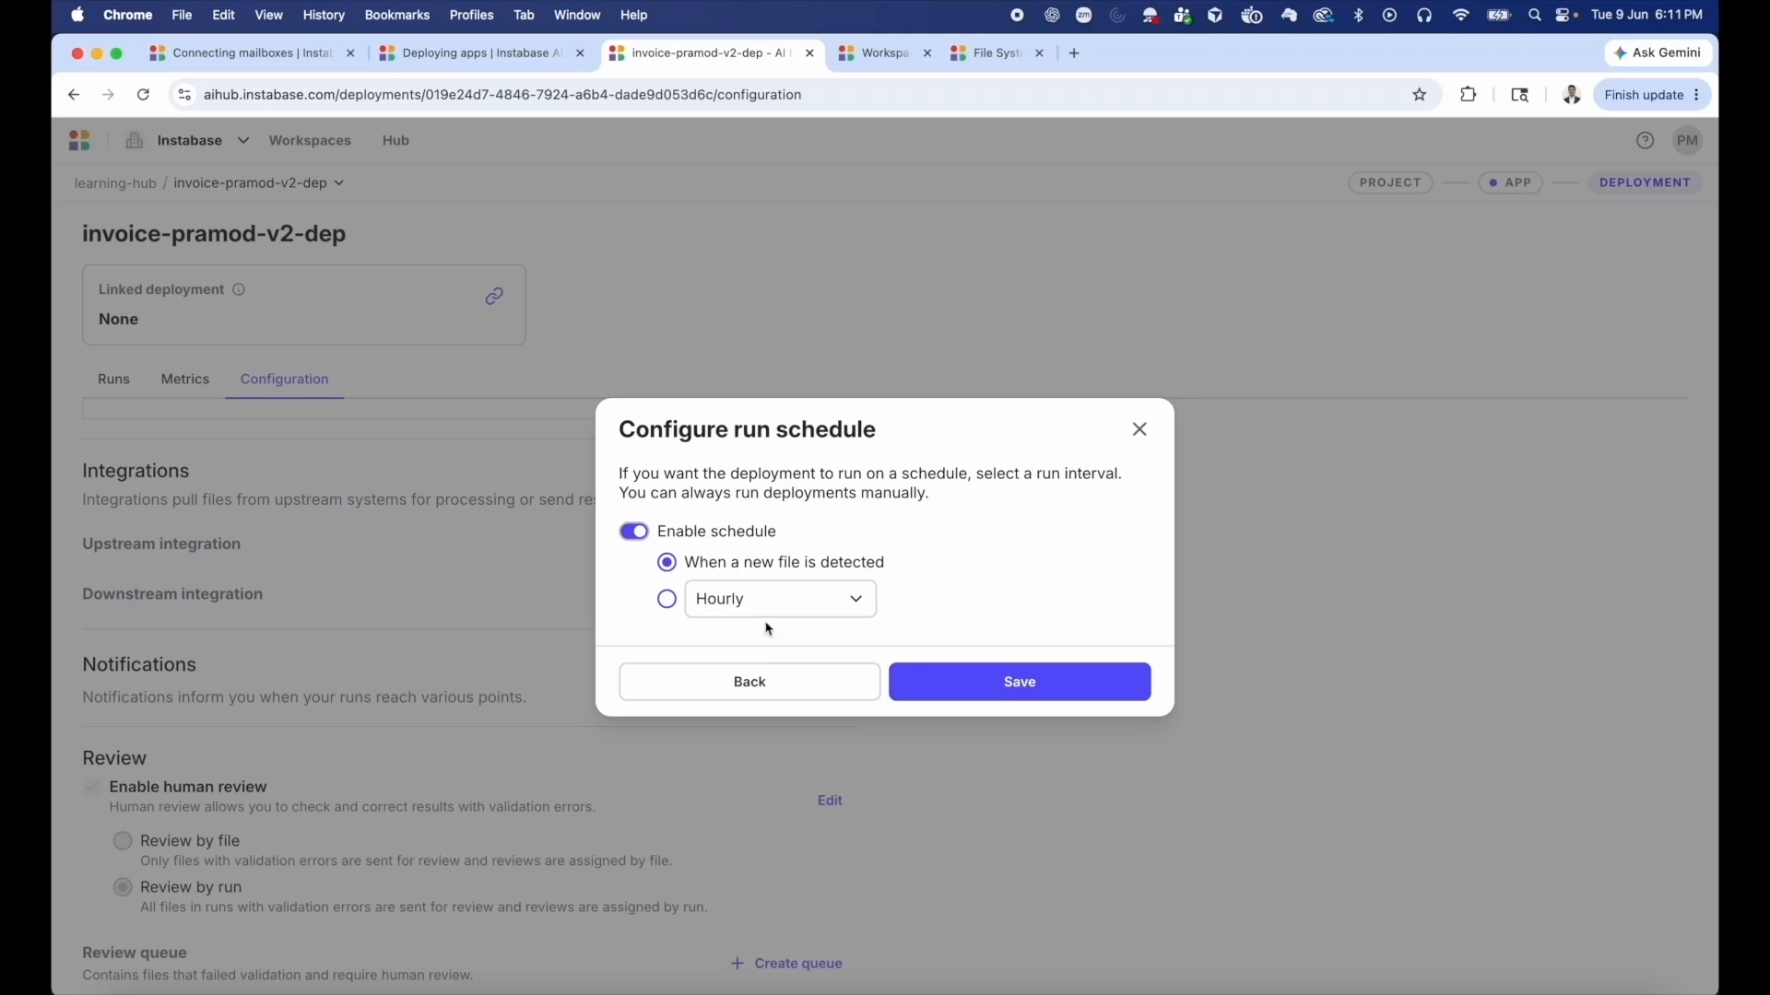
Try the interval-based run schedule and look through the frequencies it offers.
click(668, 600)
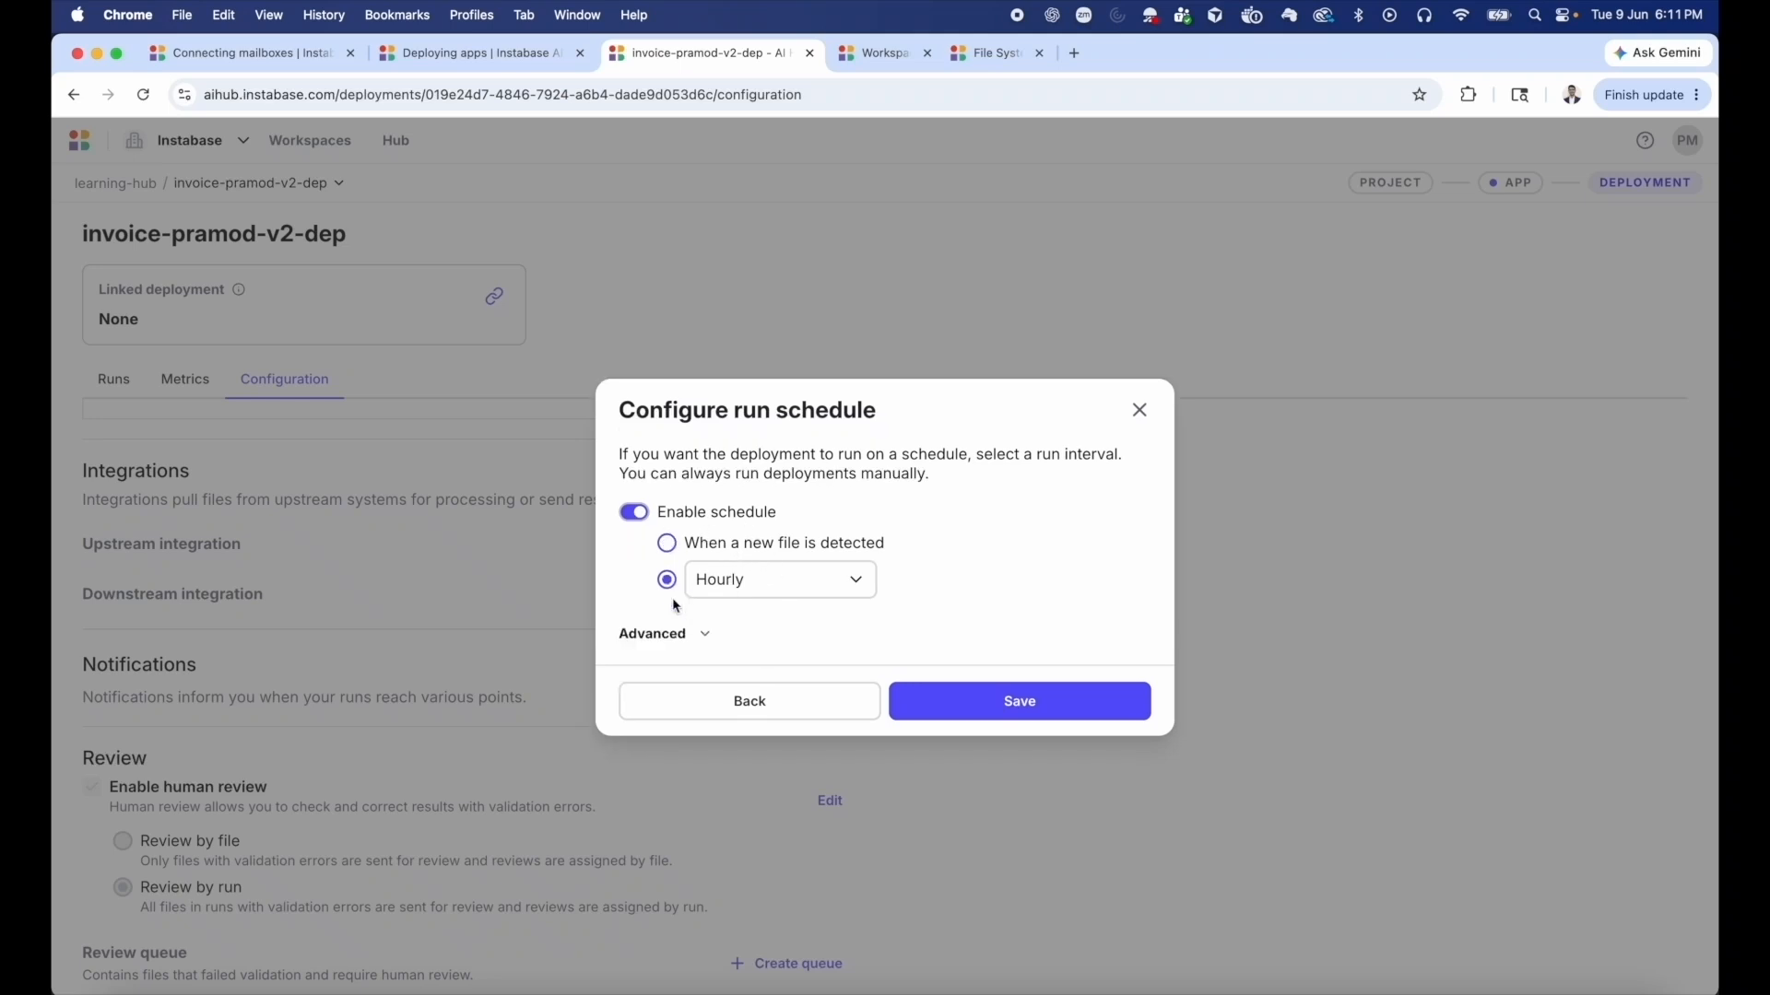
click(759, 594)
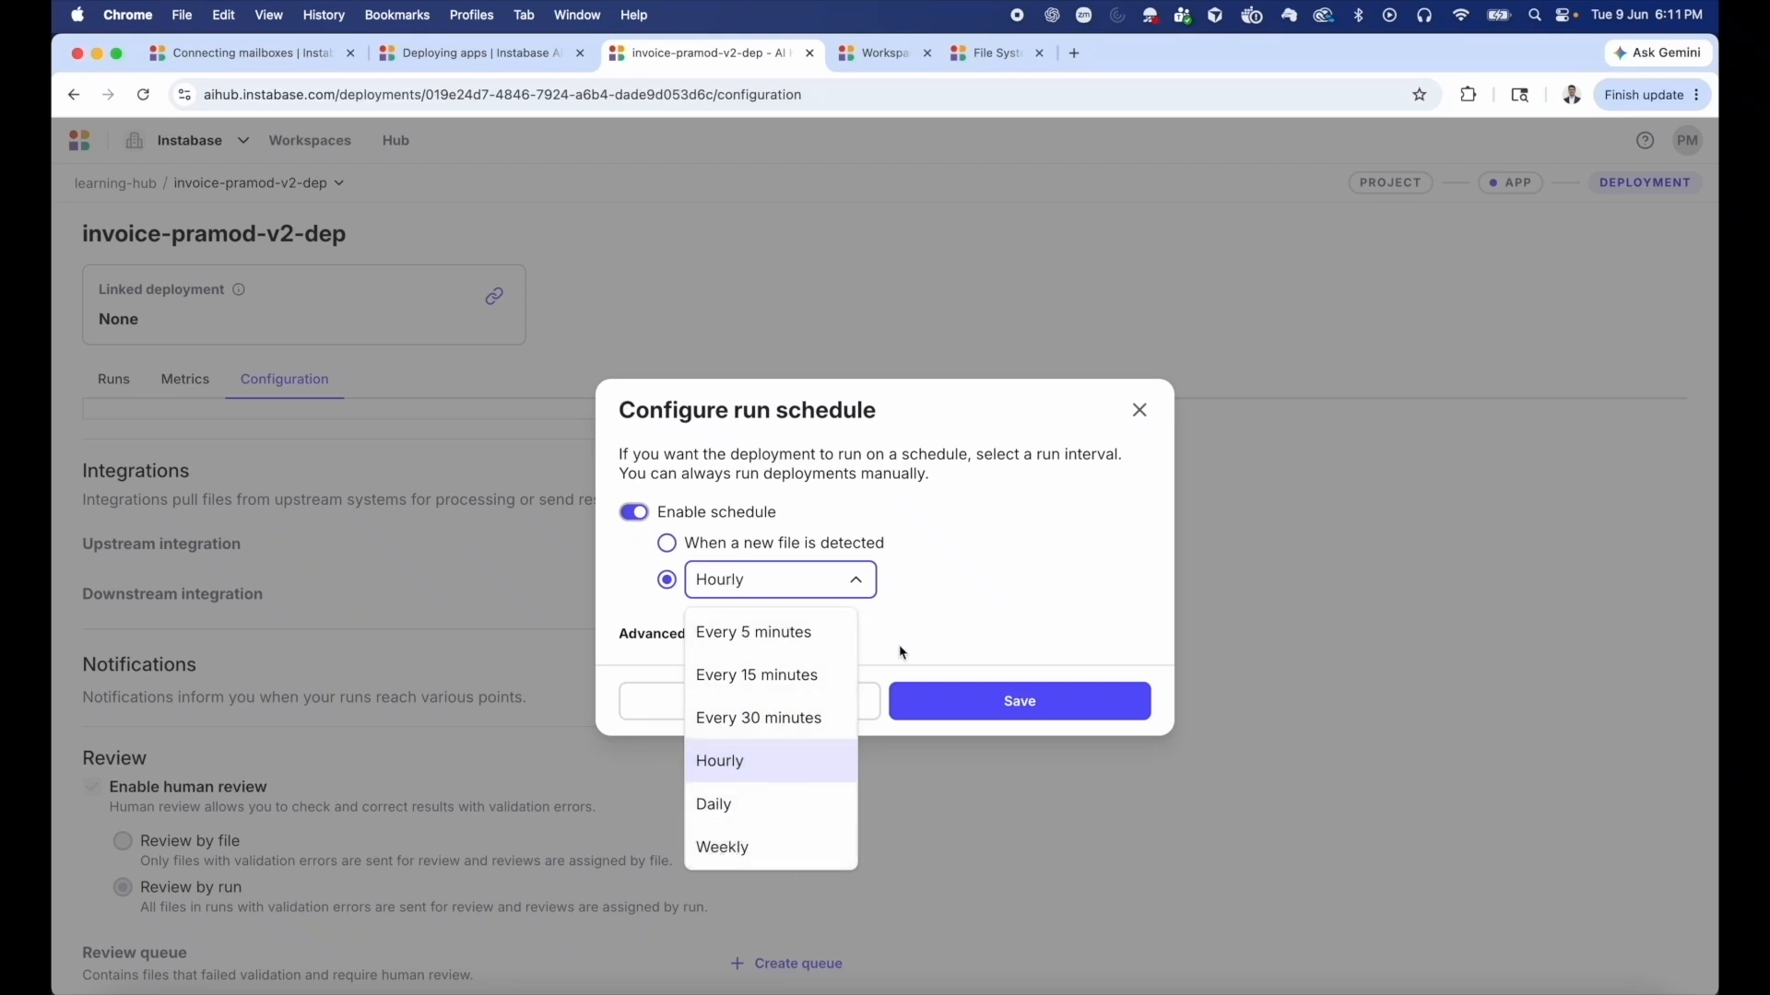
click(903, 596)
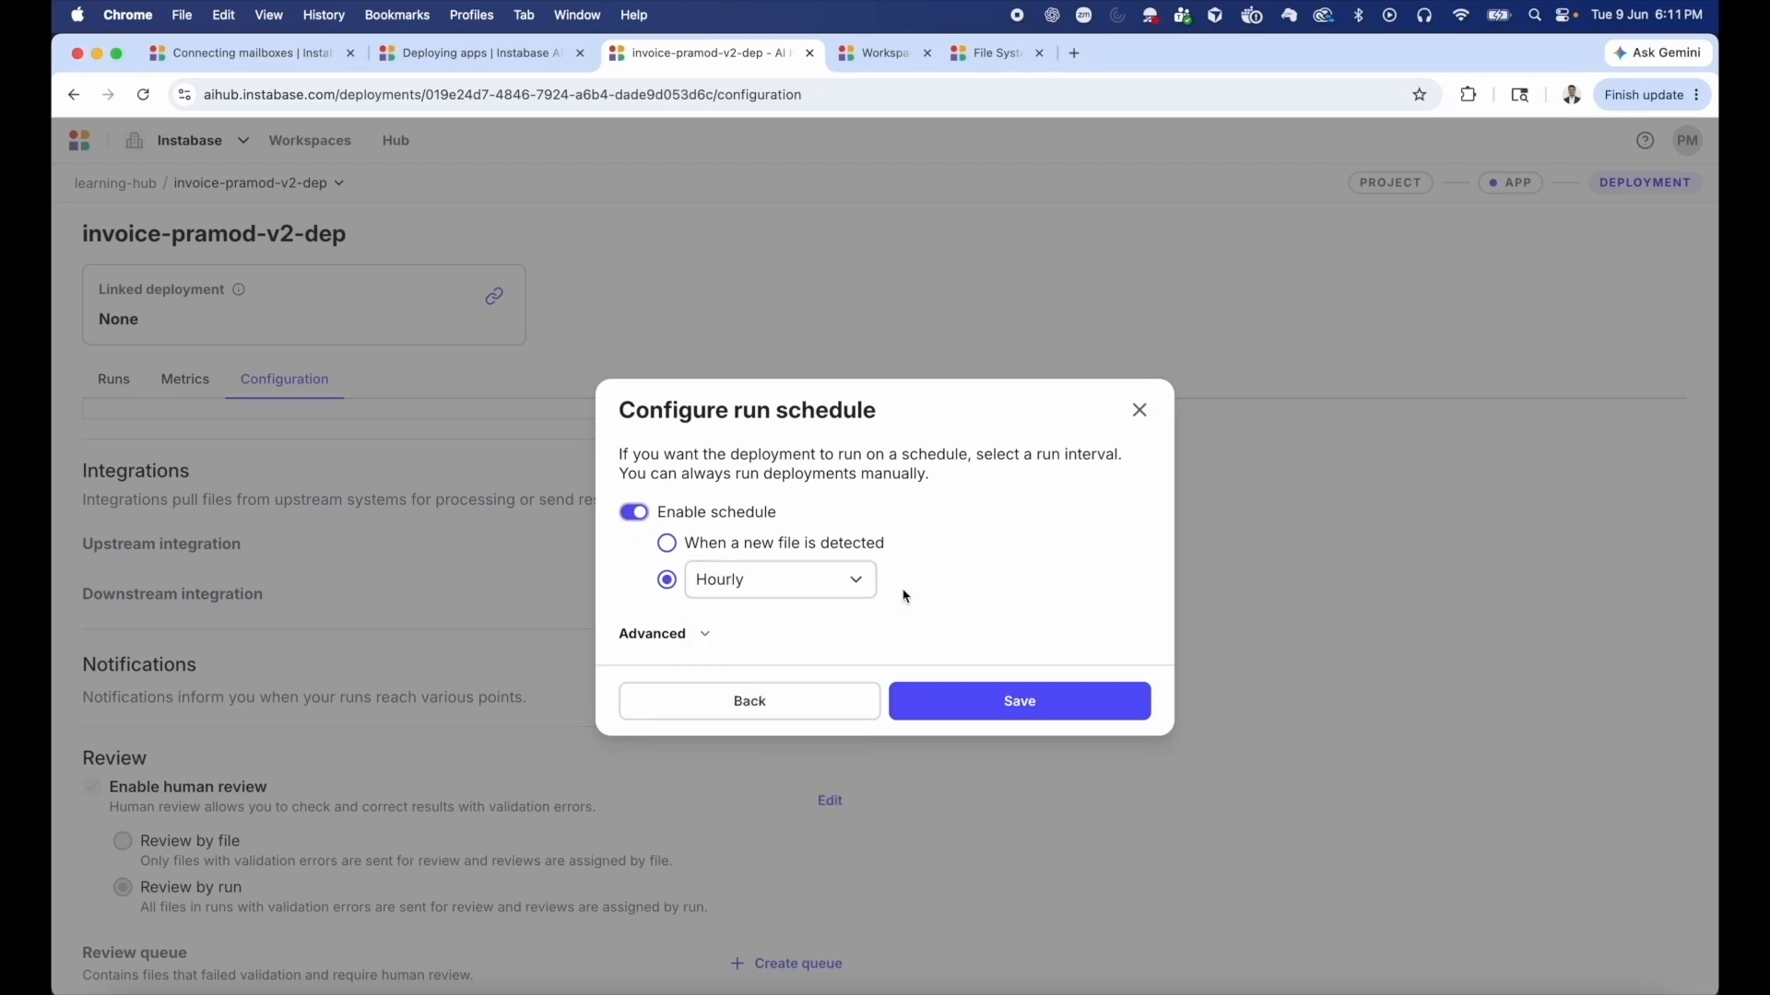
Schedule the deployment to run when a new file is detected and save the upstream integration.
click(671, 545)
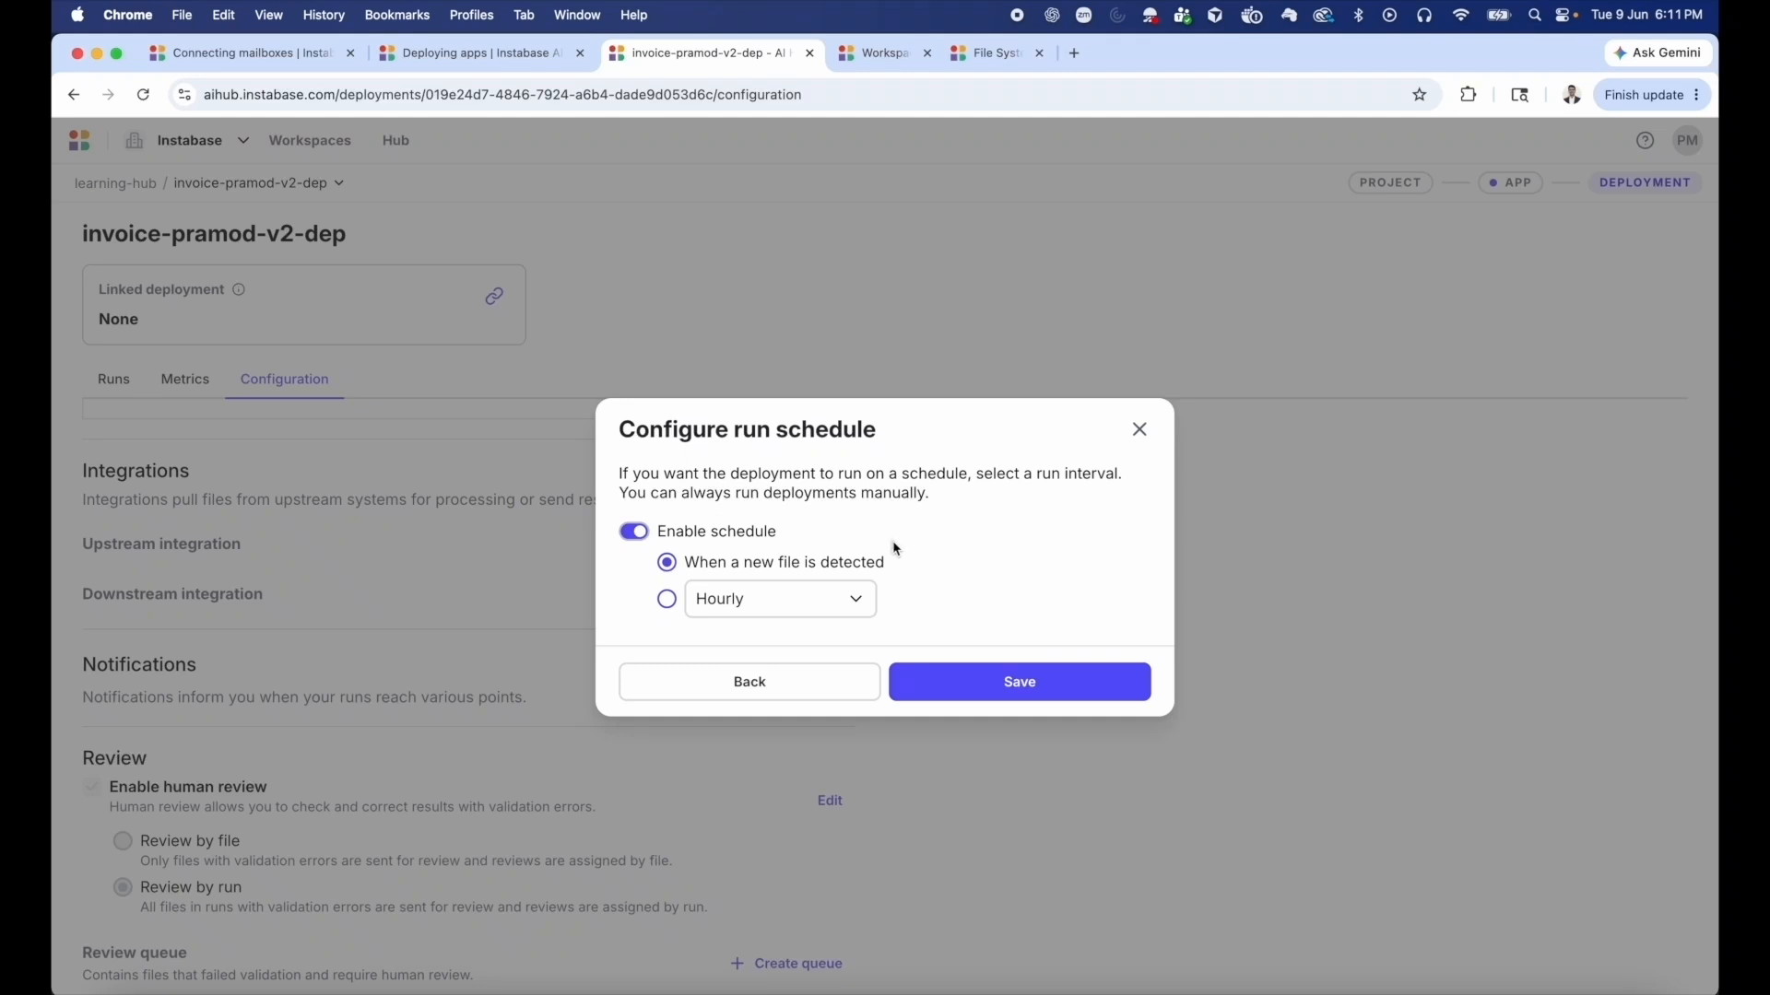
click(980, 686)
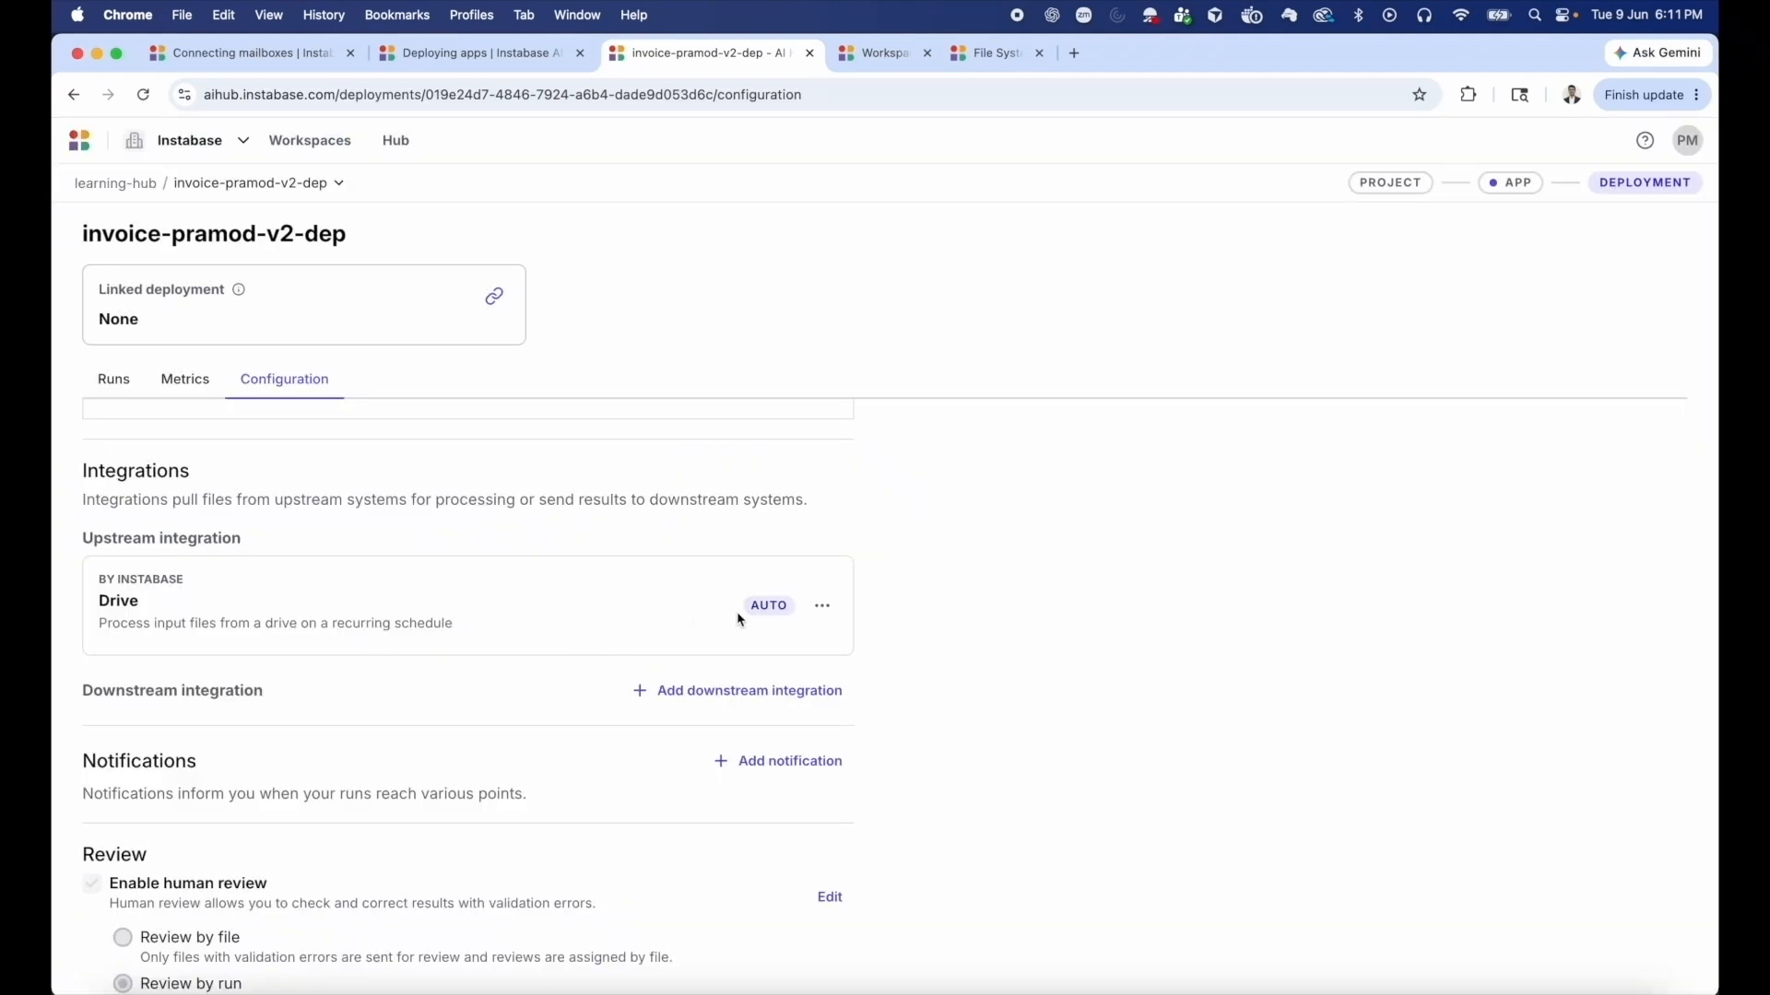
Set up a downstream Connected drive integration with Data Drive/pramod-test/output as the folder for processed files.
scroll(779, 620, down, 1)
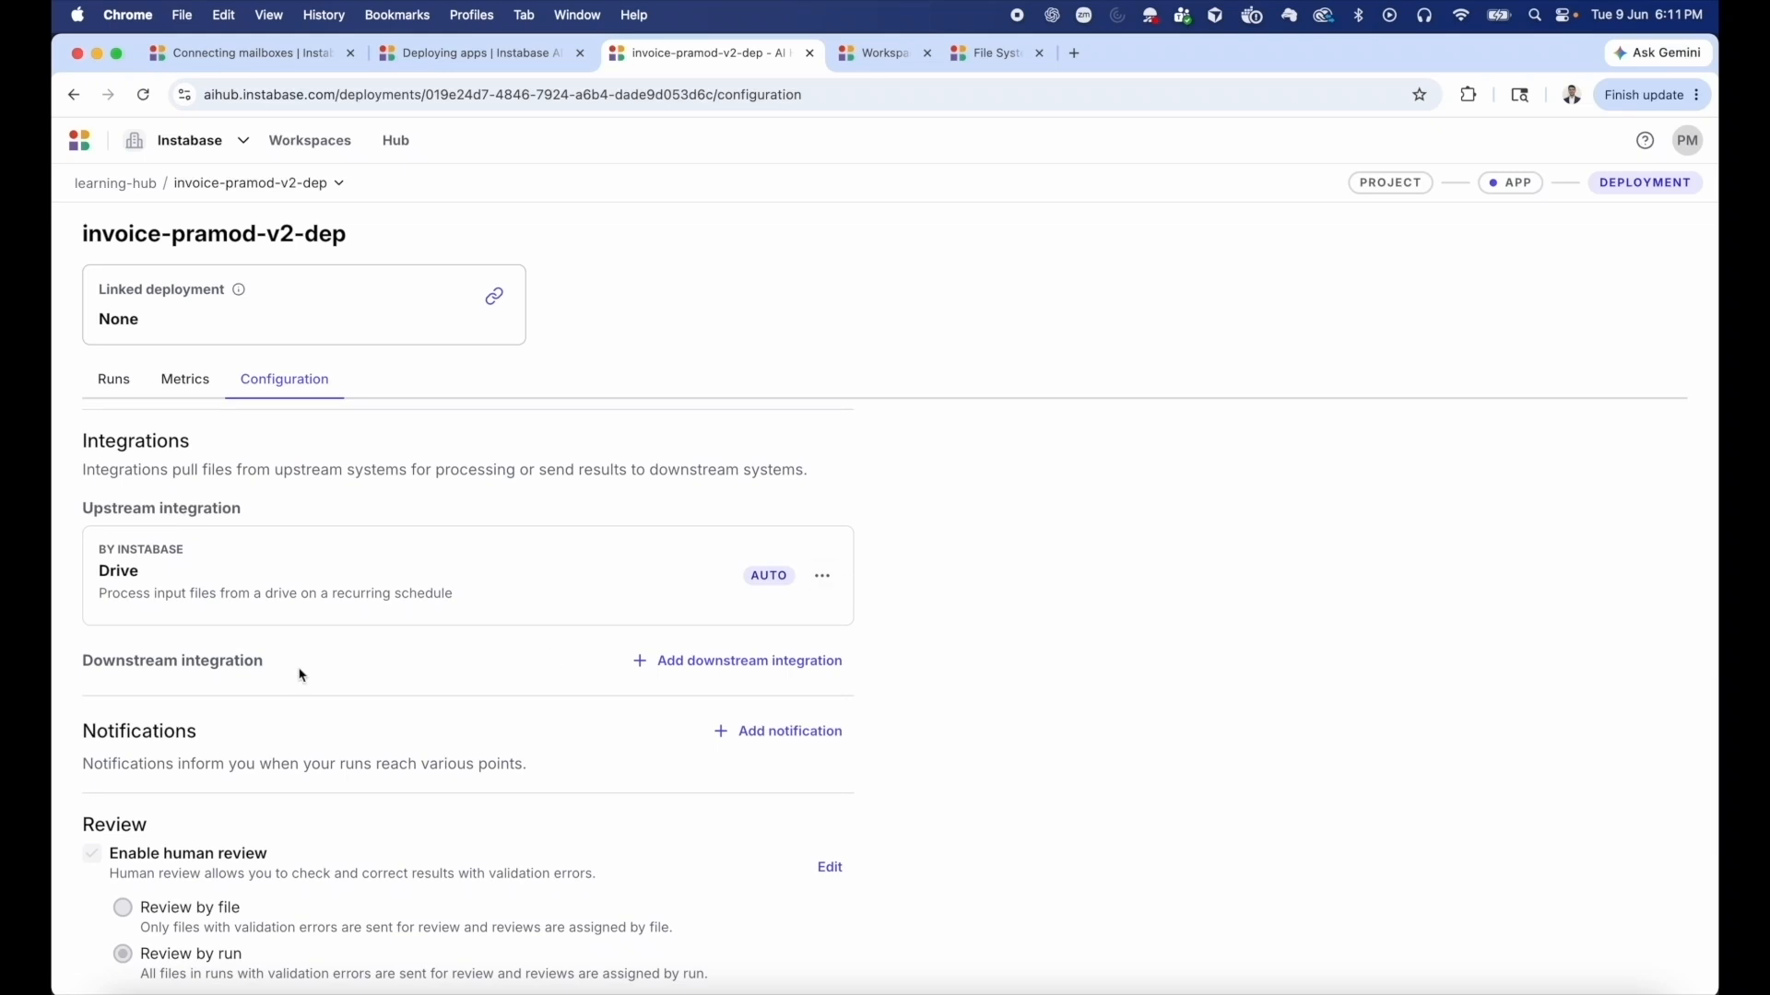
click(701, 671)
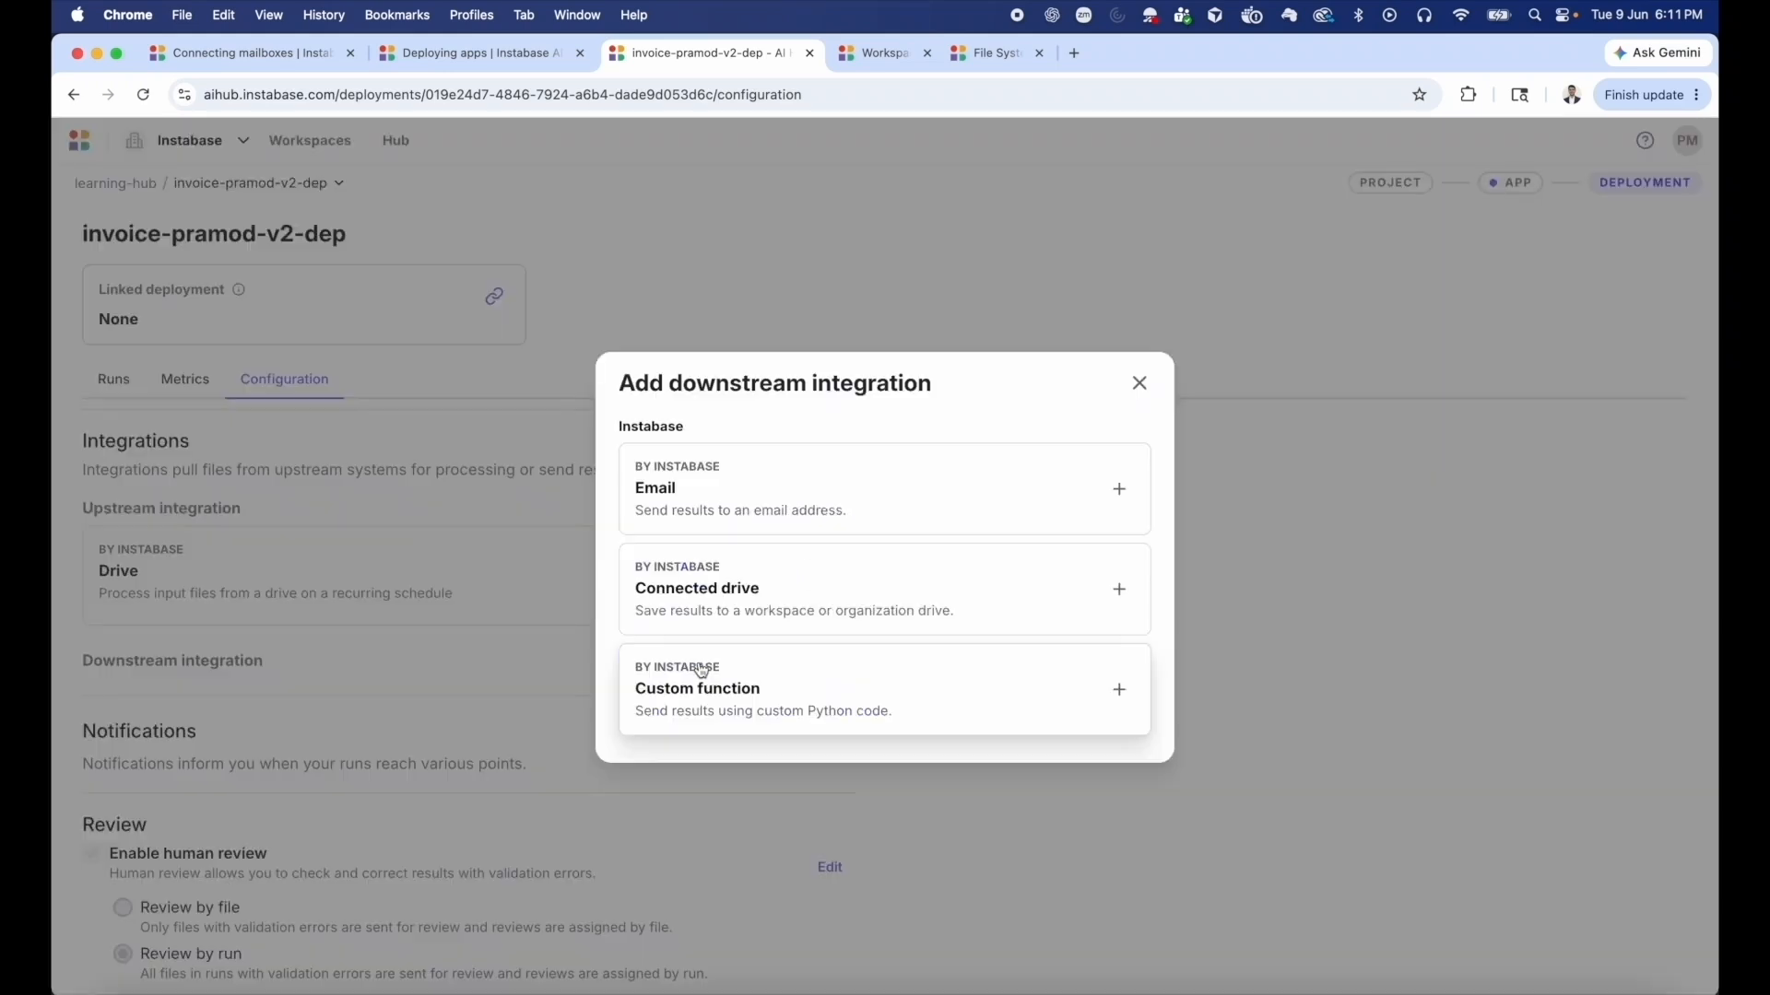
click(796, 600)
click(1104, 504)
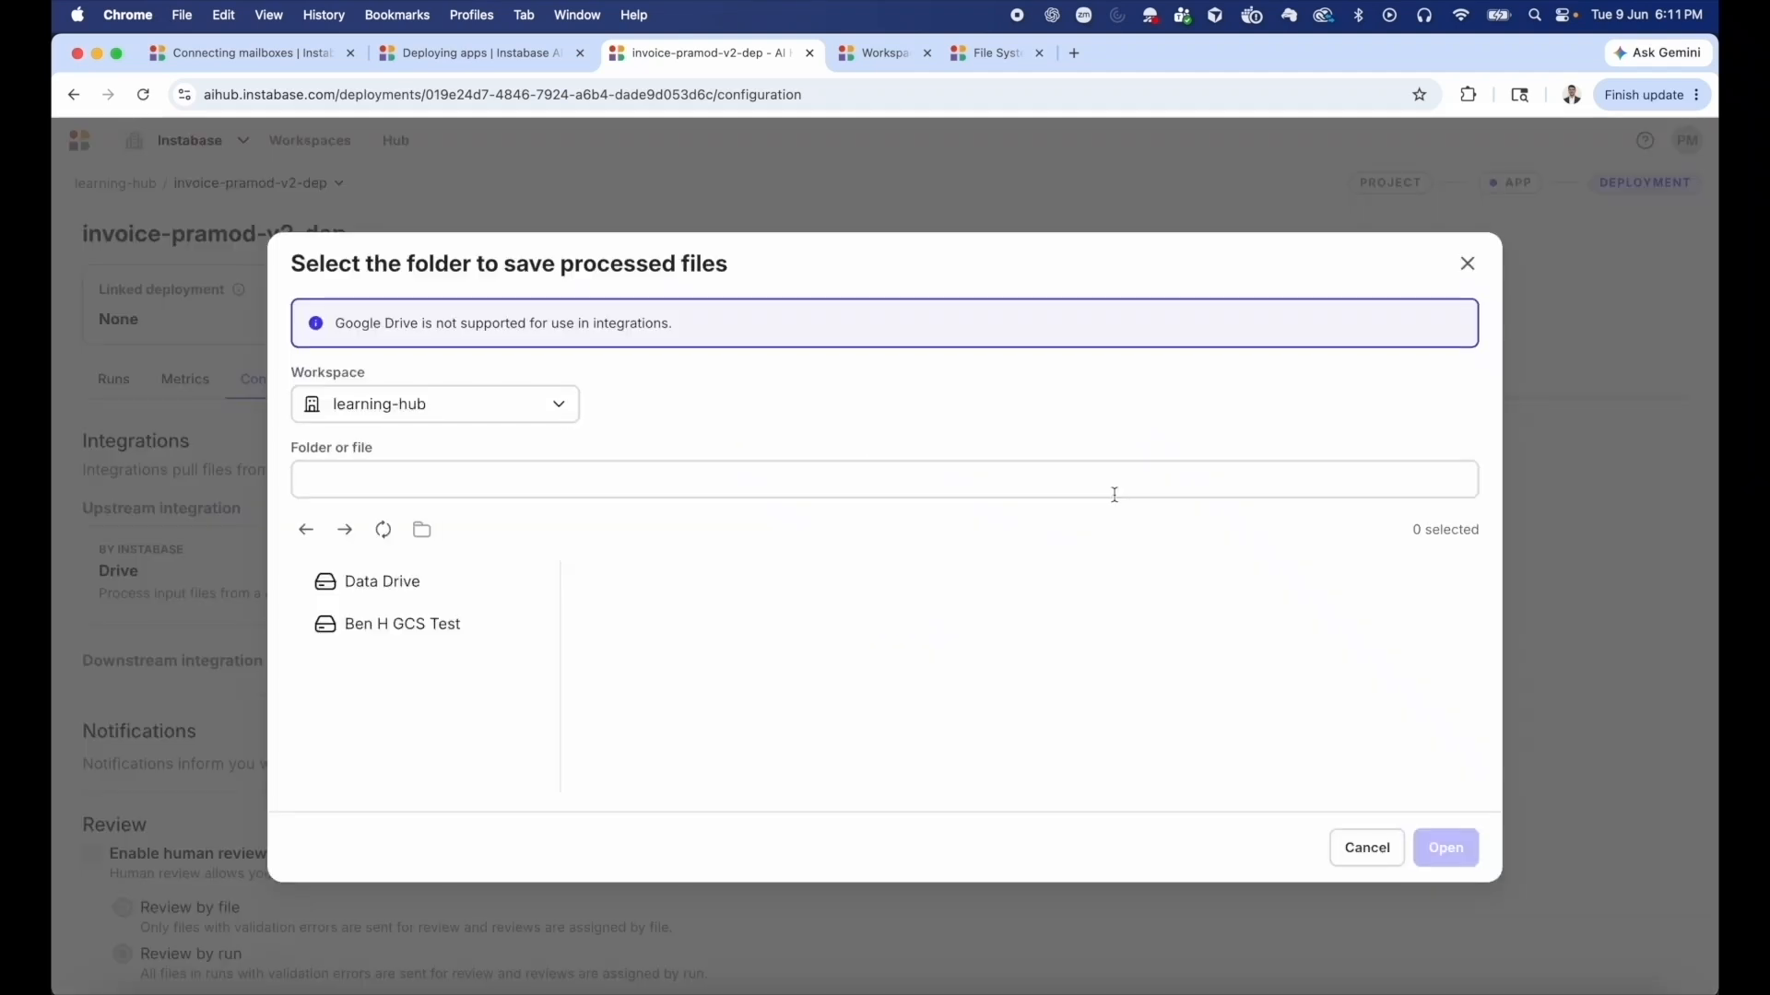
click(432, 584)
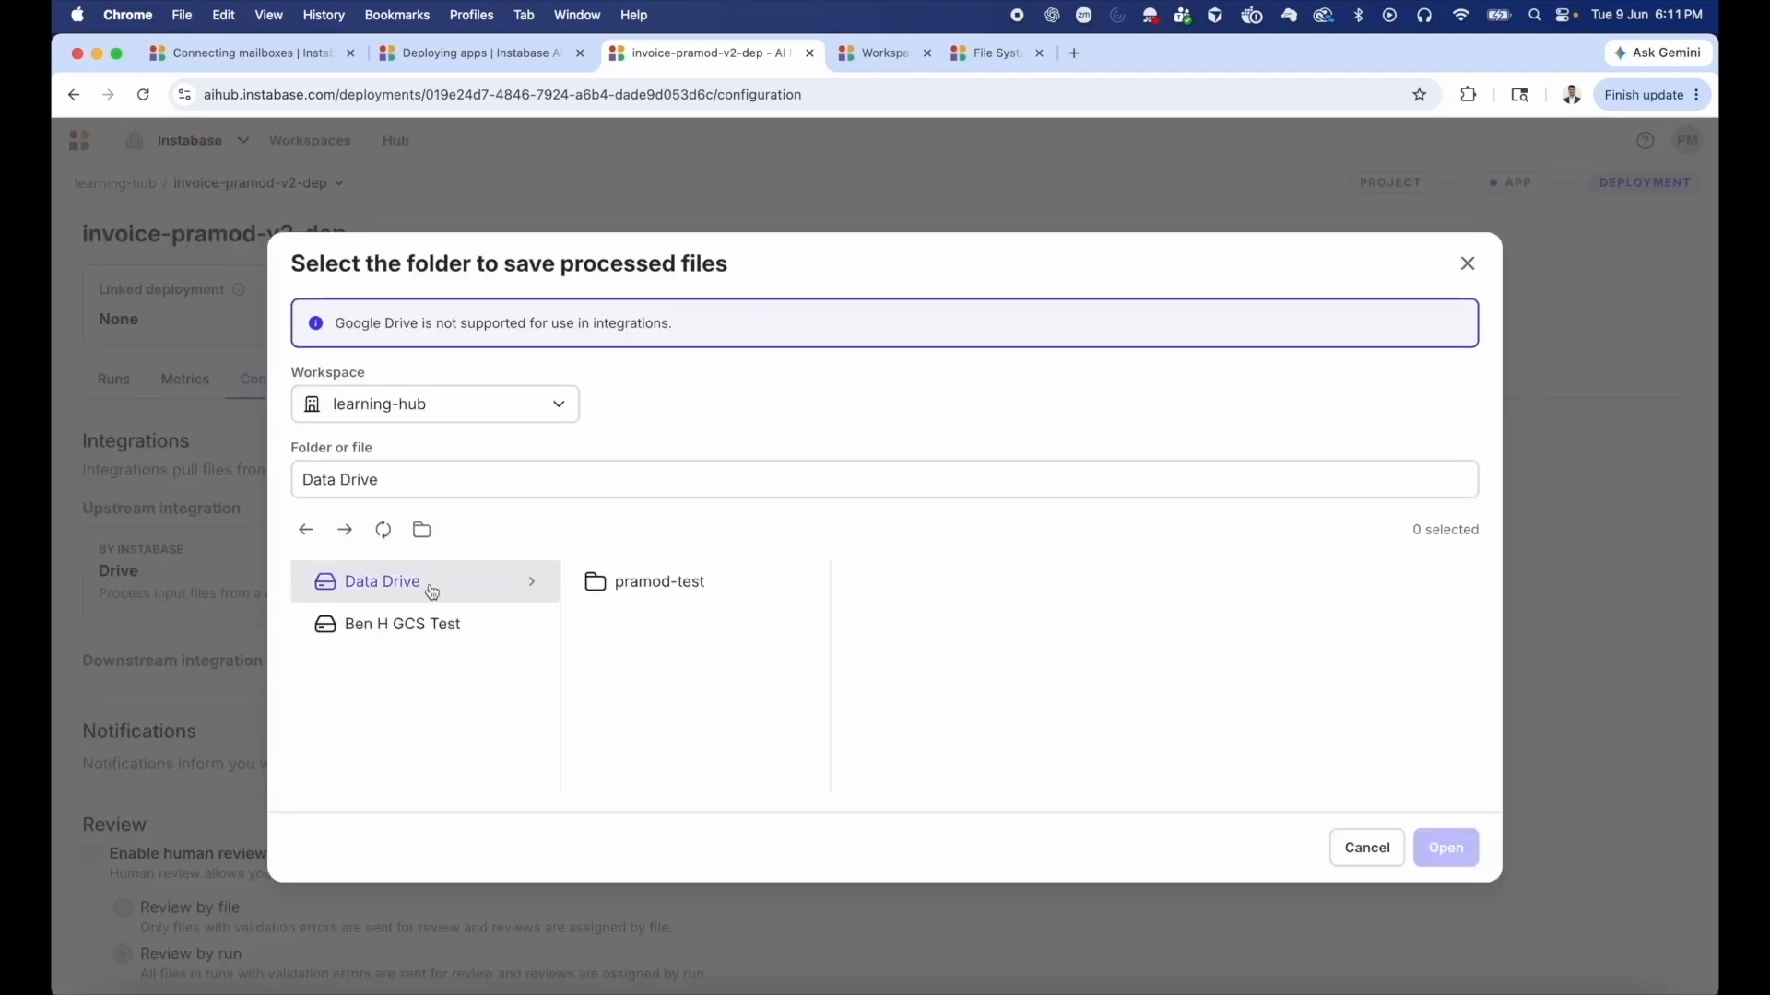
click(662, 588)
click(926, 674)
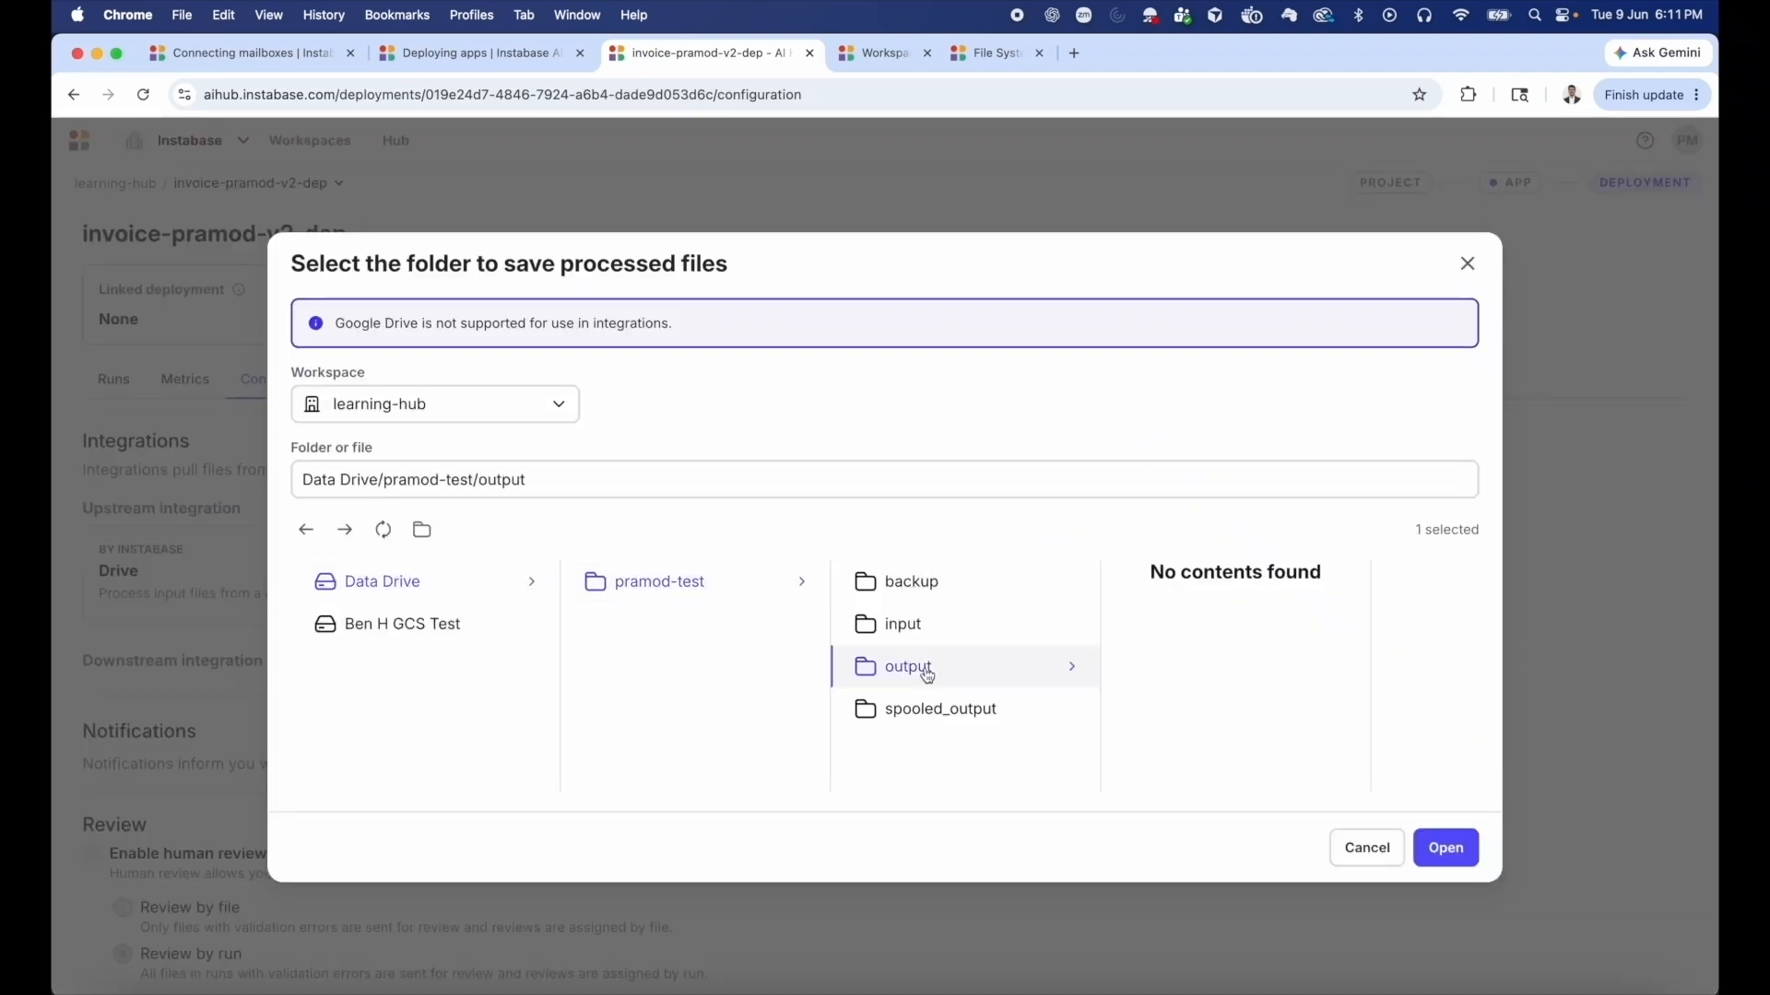
click(1449, 854)
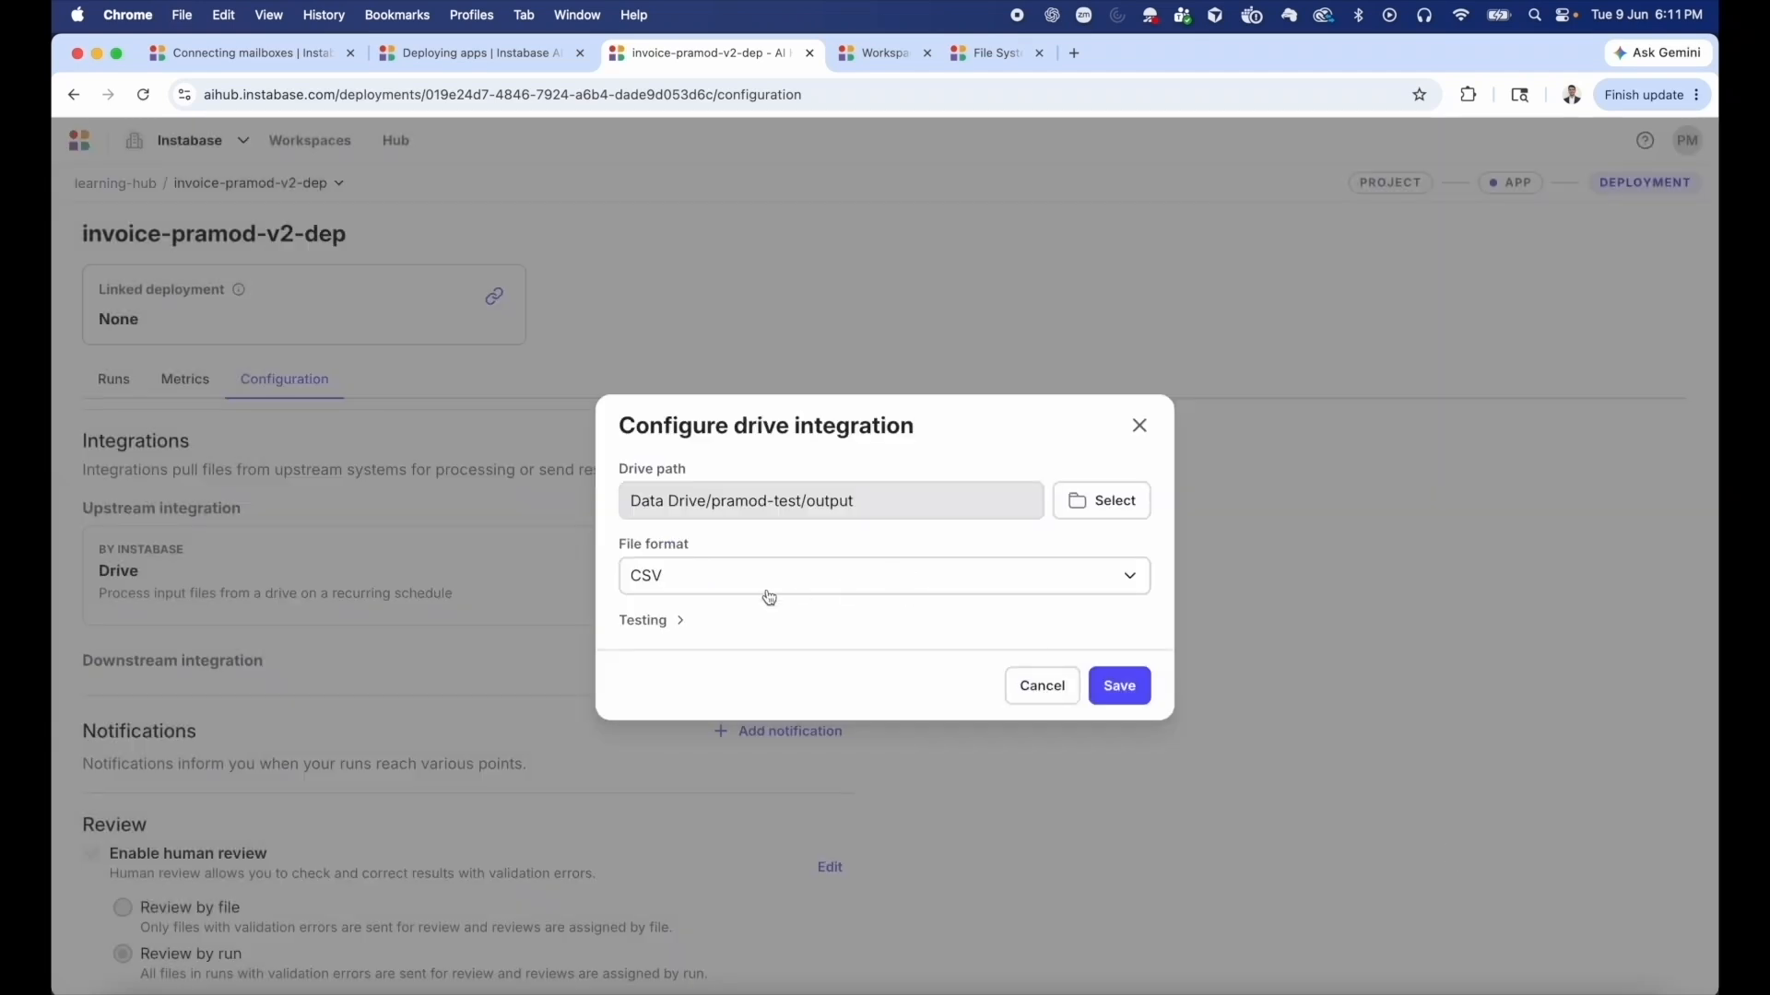
Set the downstream drive integration's file format to JSON and save it.
click(714, 585)
click(705, 636)
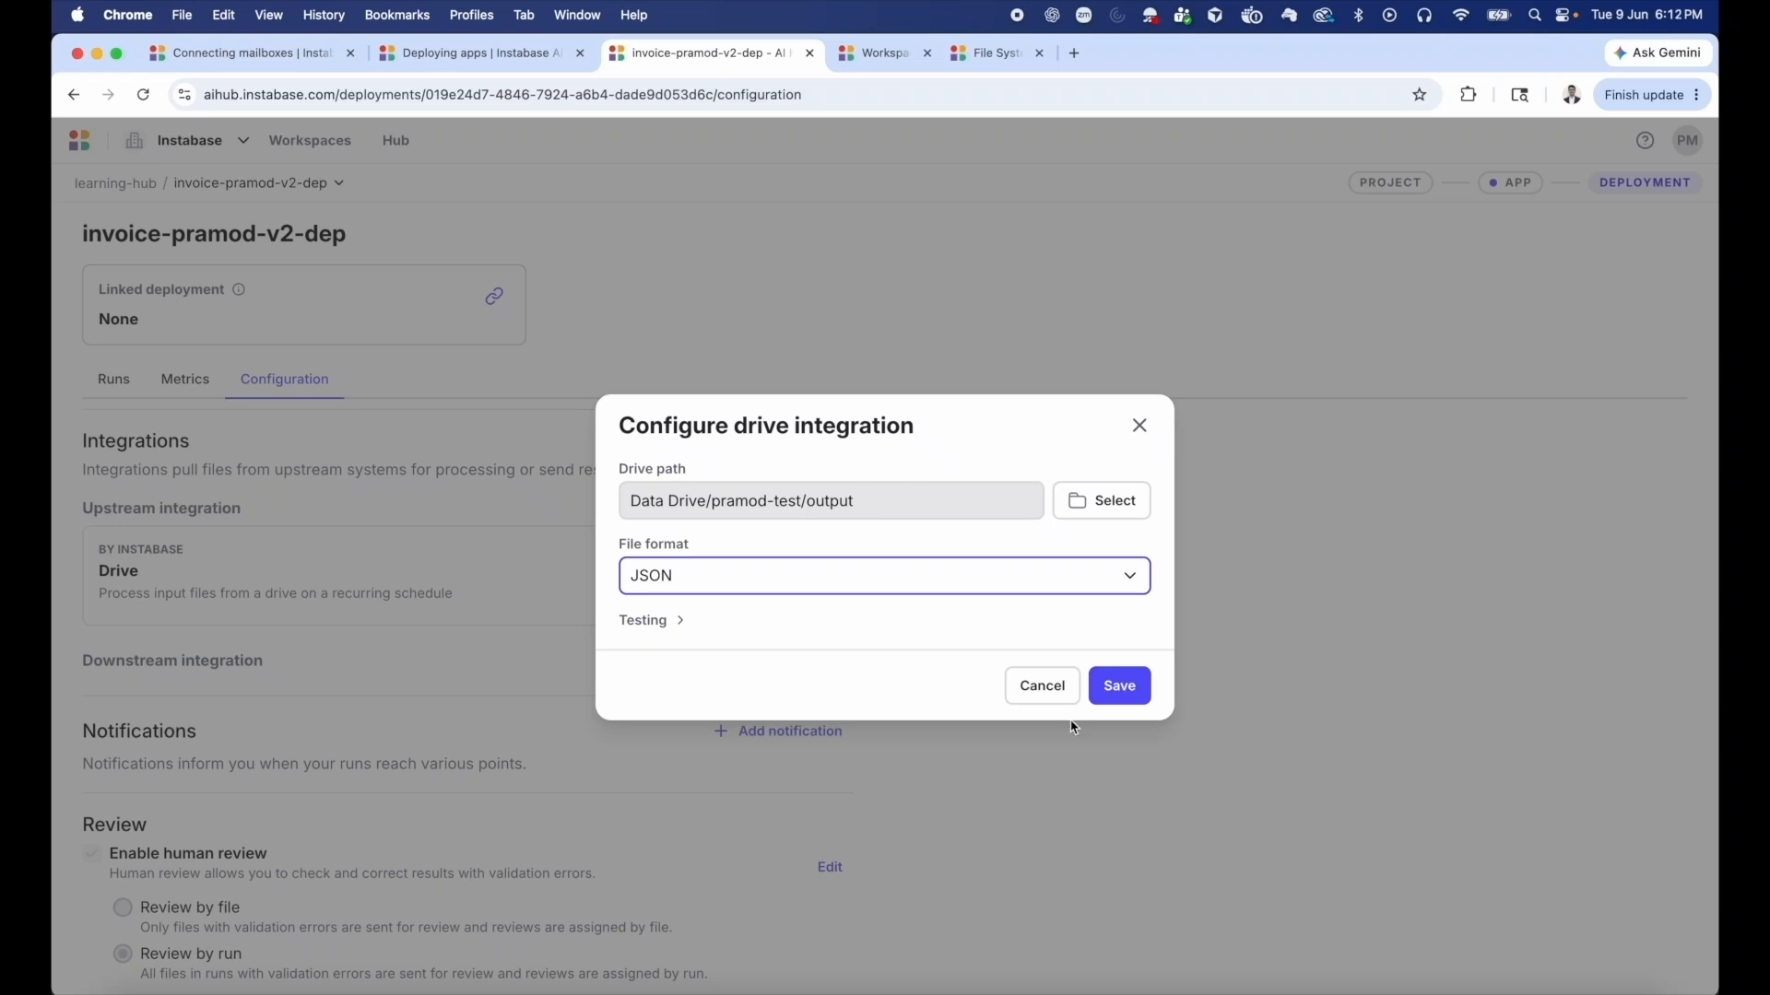
click(1121, 687)
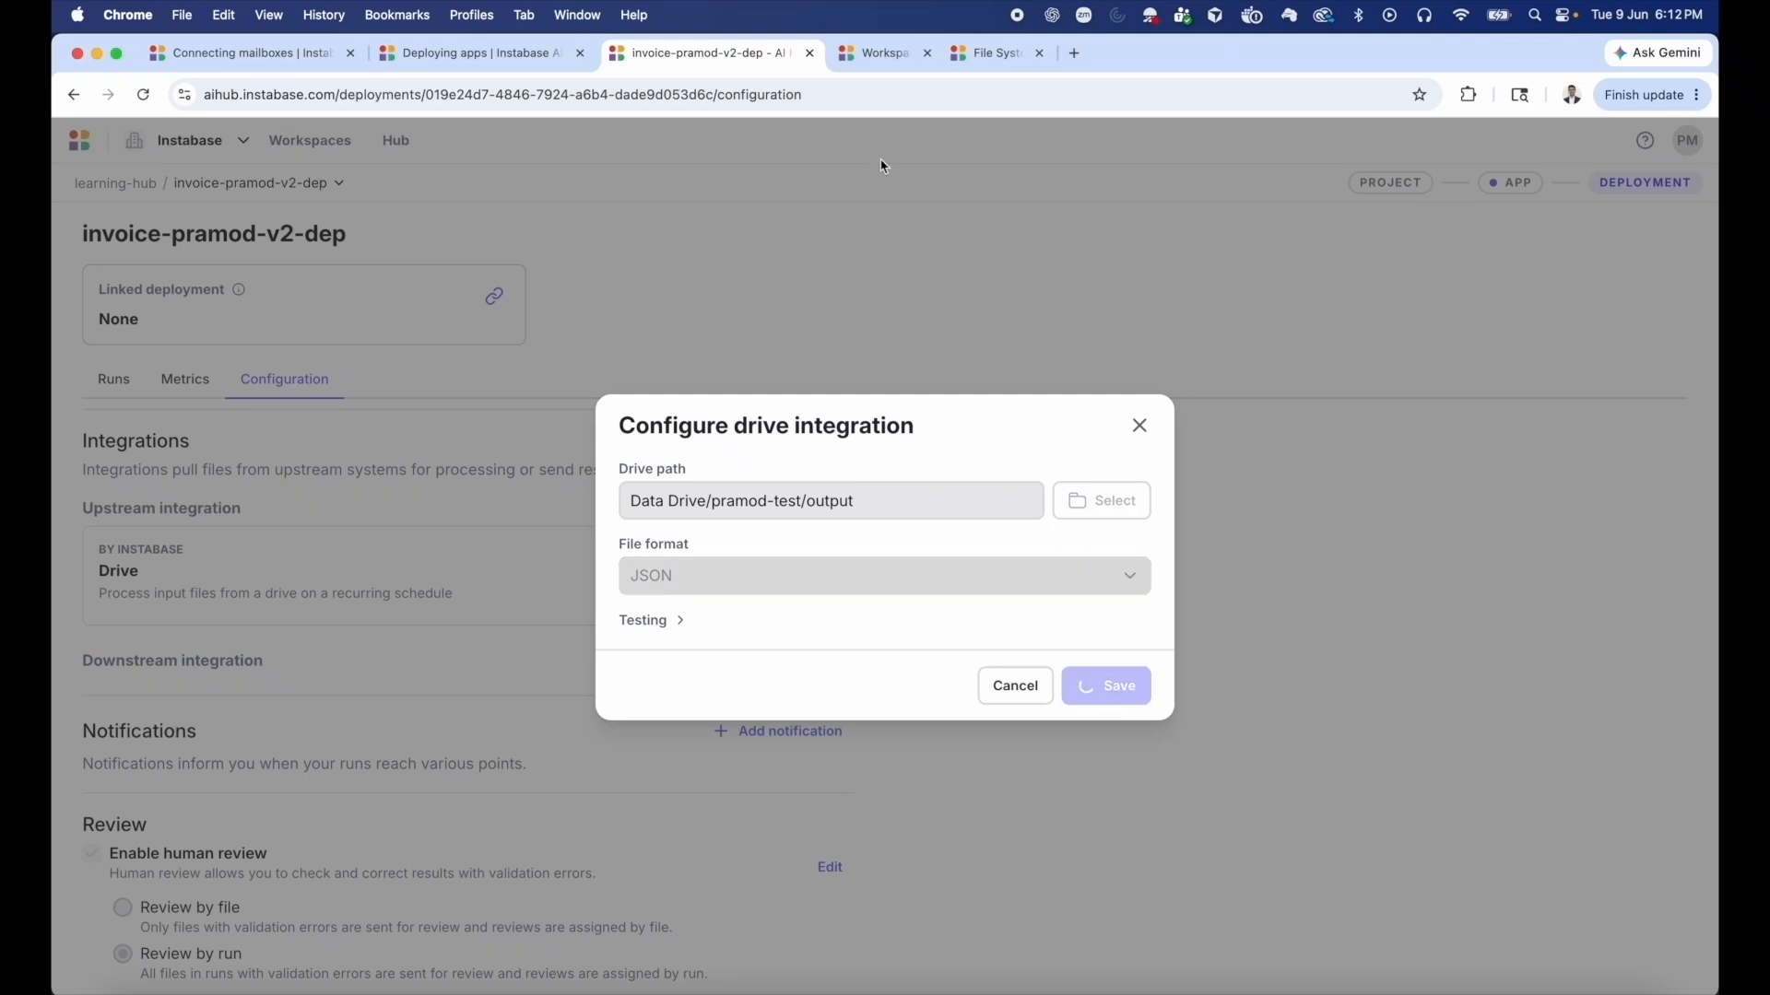
Upload invoice-1.pdf from the local tes-dep folder into the Data Drive's pramod-test/input folder, then return to the pramod-test folder.
click(881, 52)
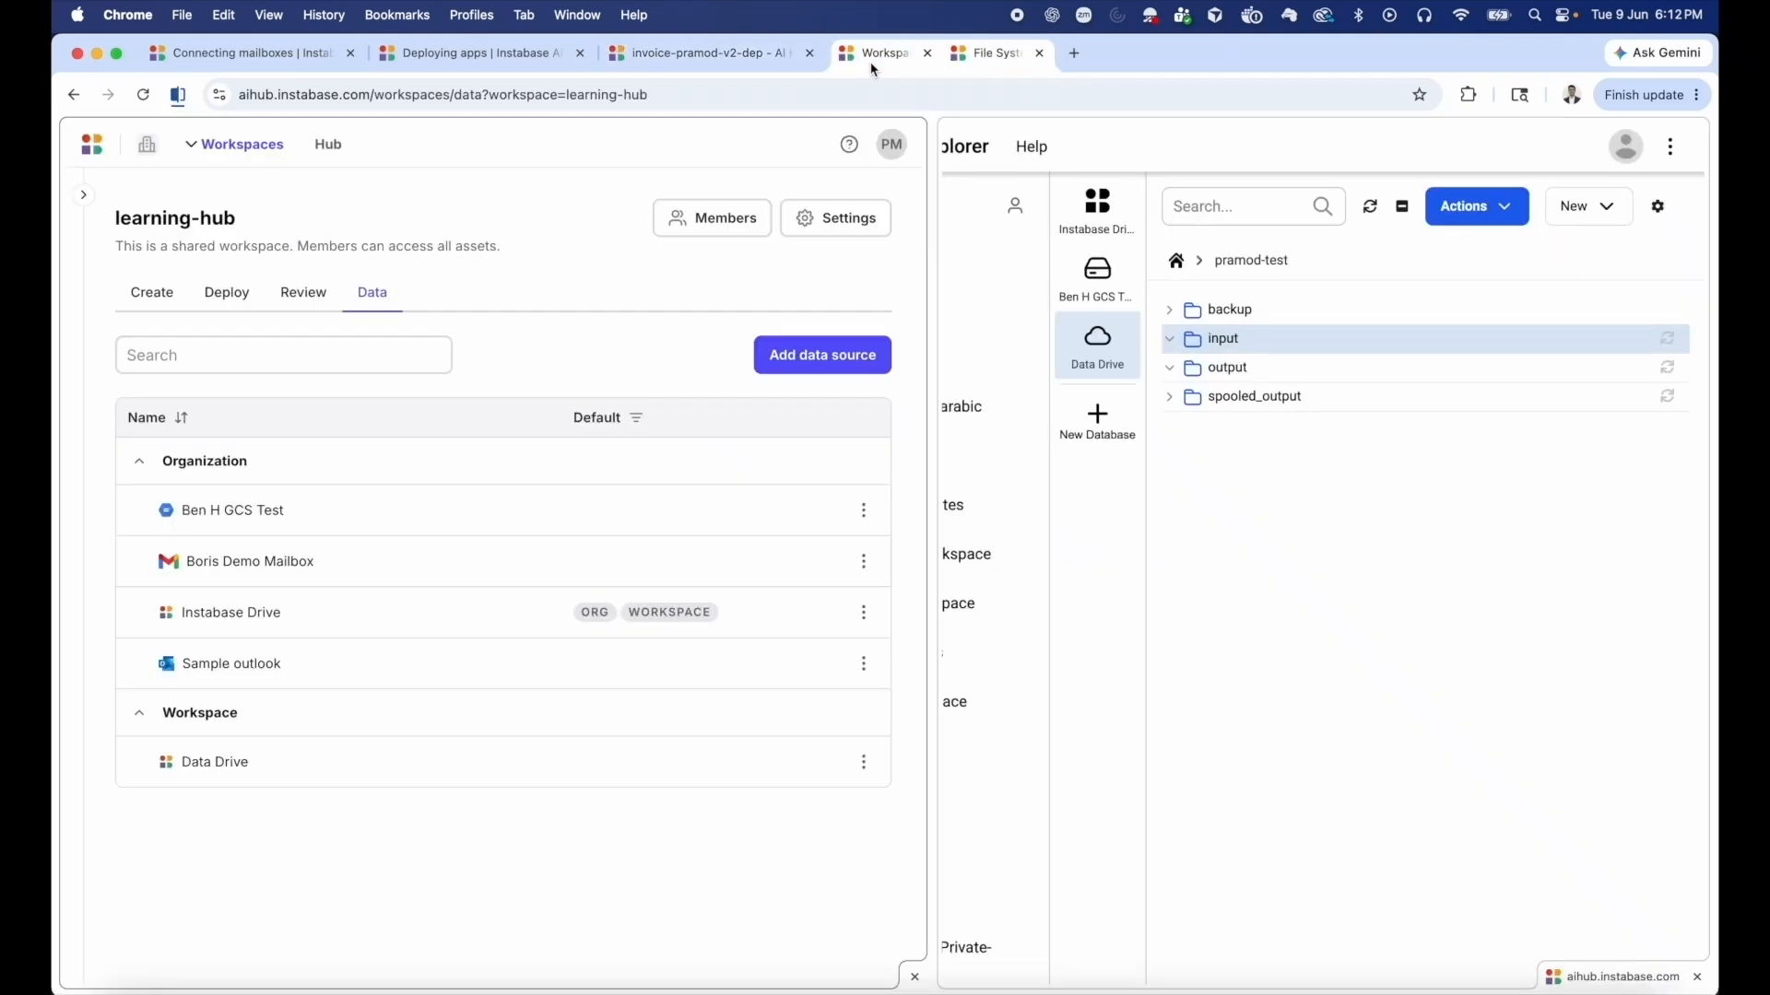
click(1226, 339)
click(1372, 214)
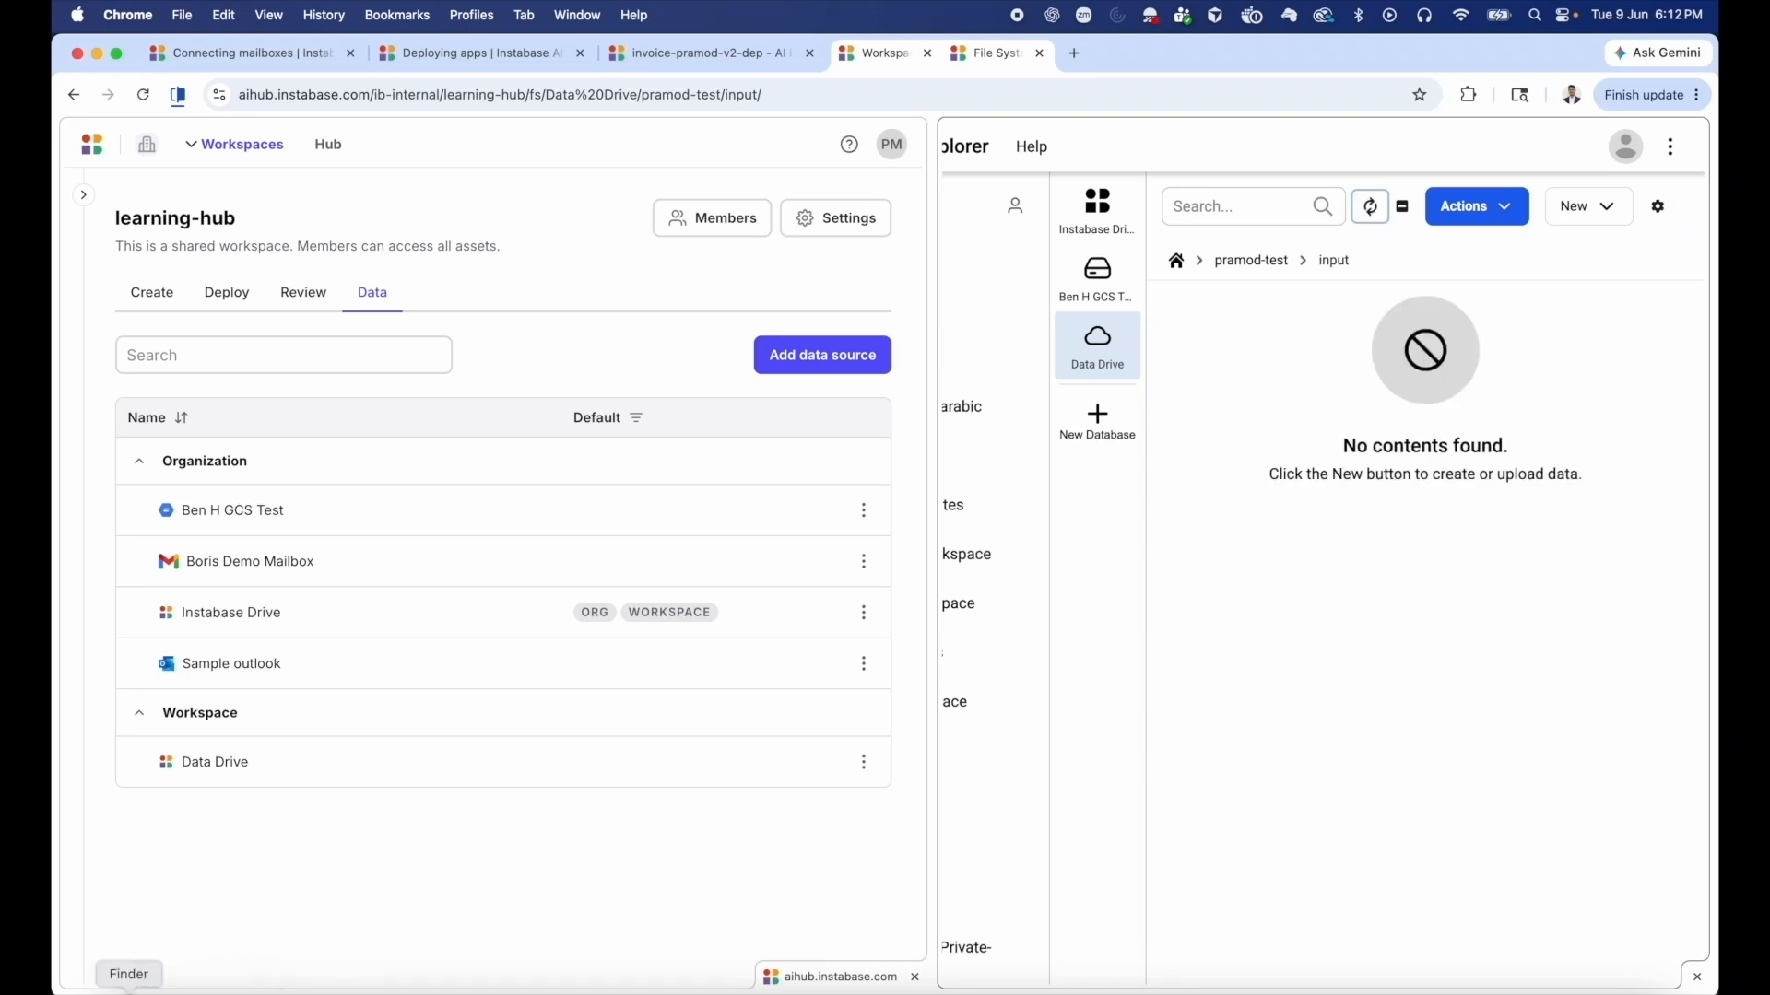
click(129, 992)
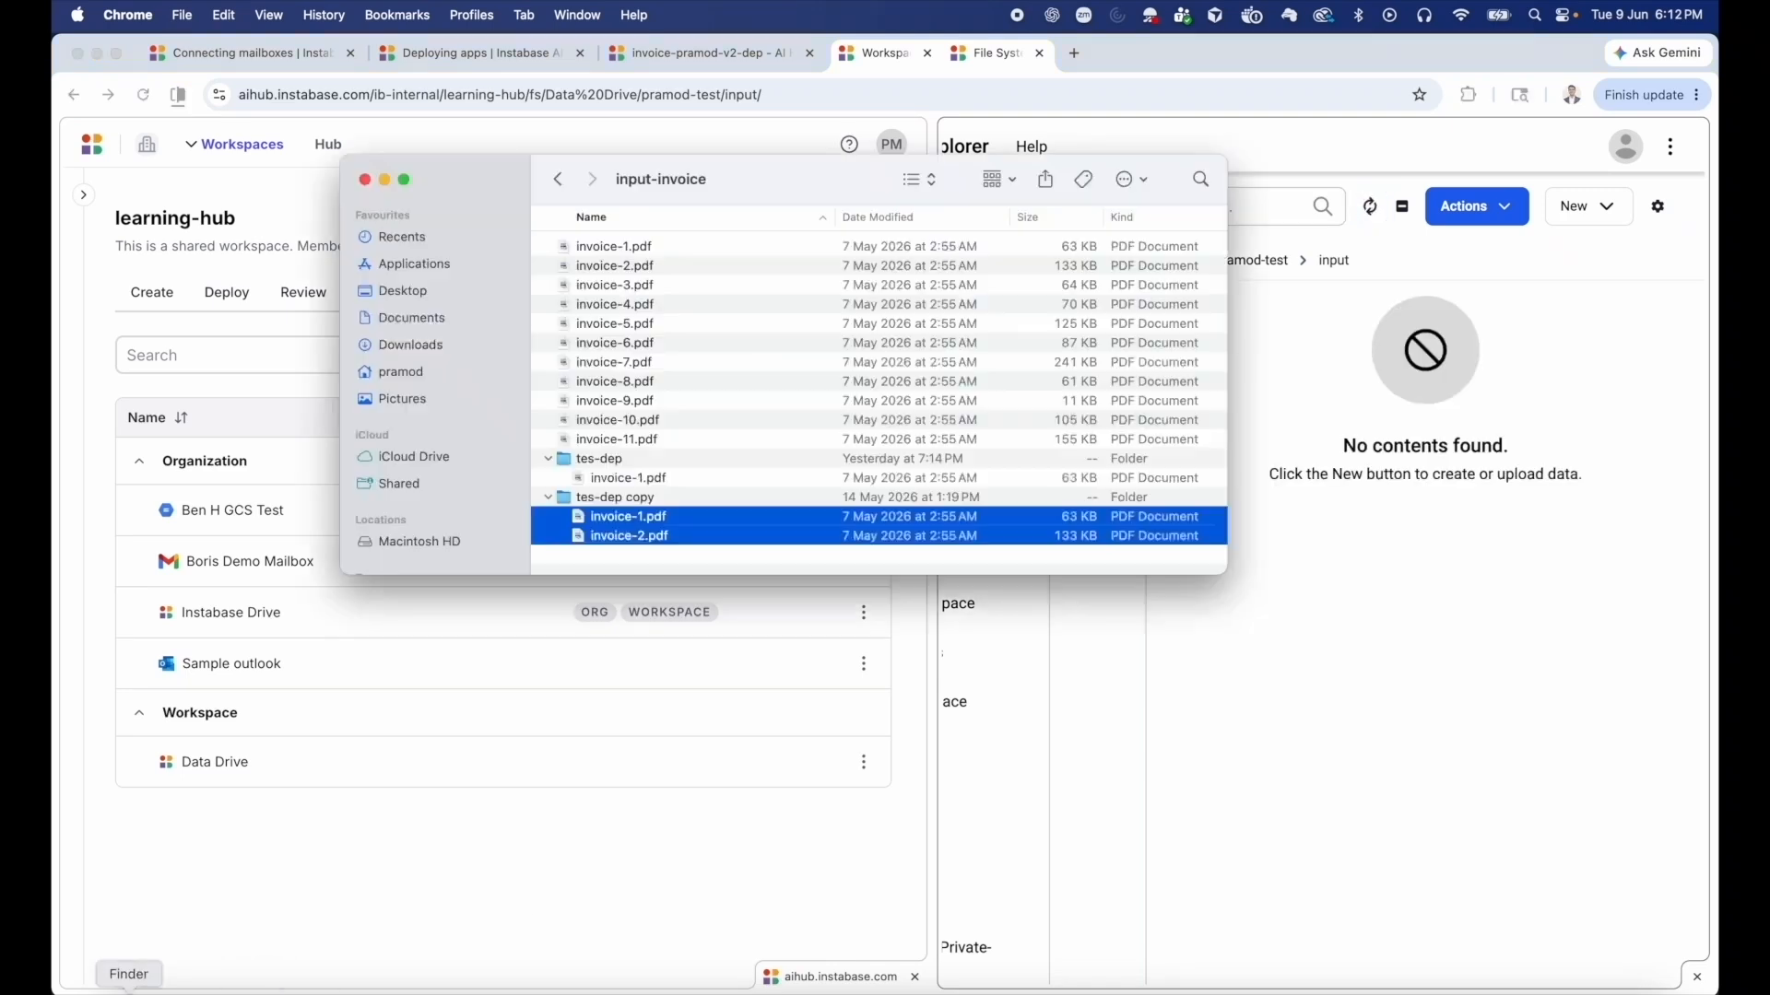
click(643, 483)
drag(671, 481, 1367, 541)
click(1367, 541)
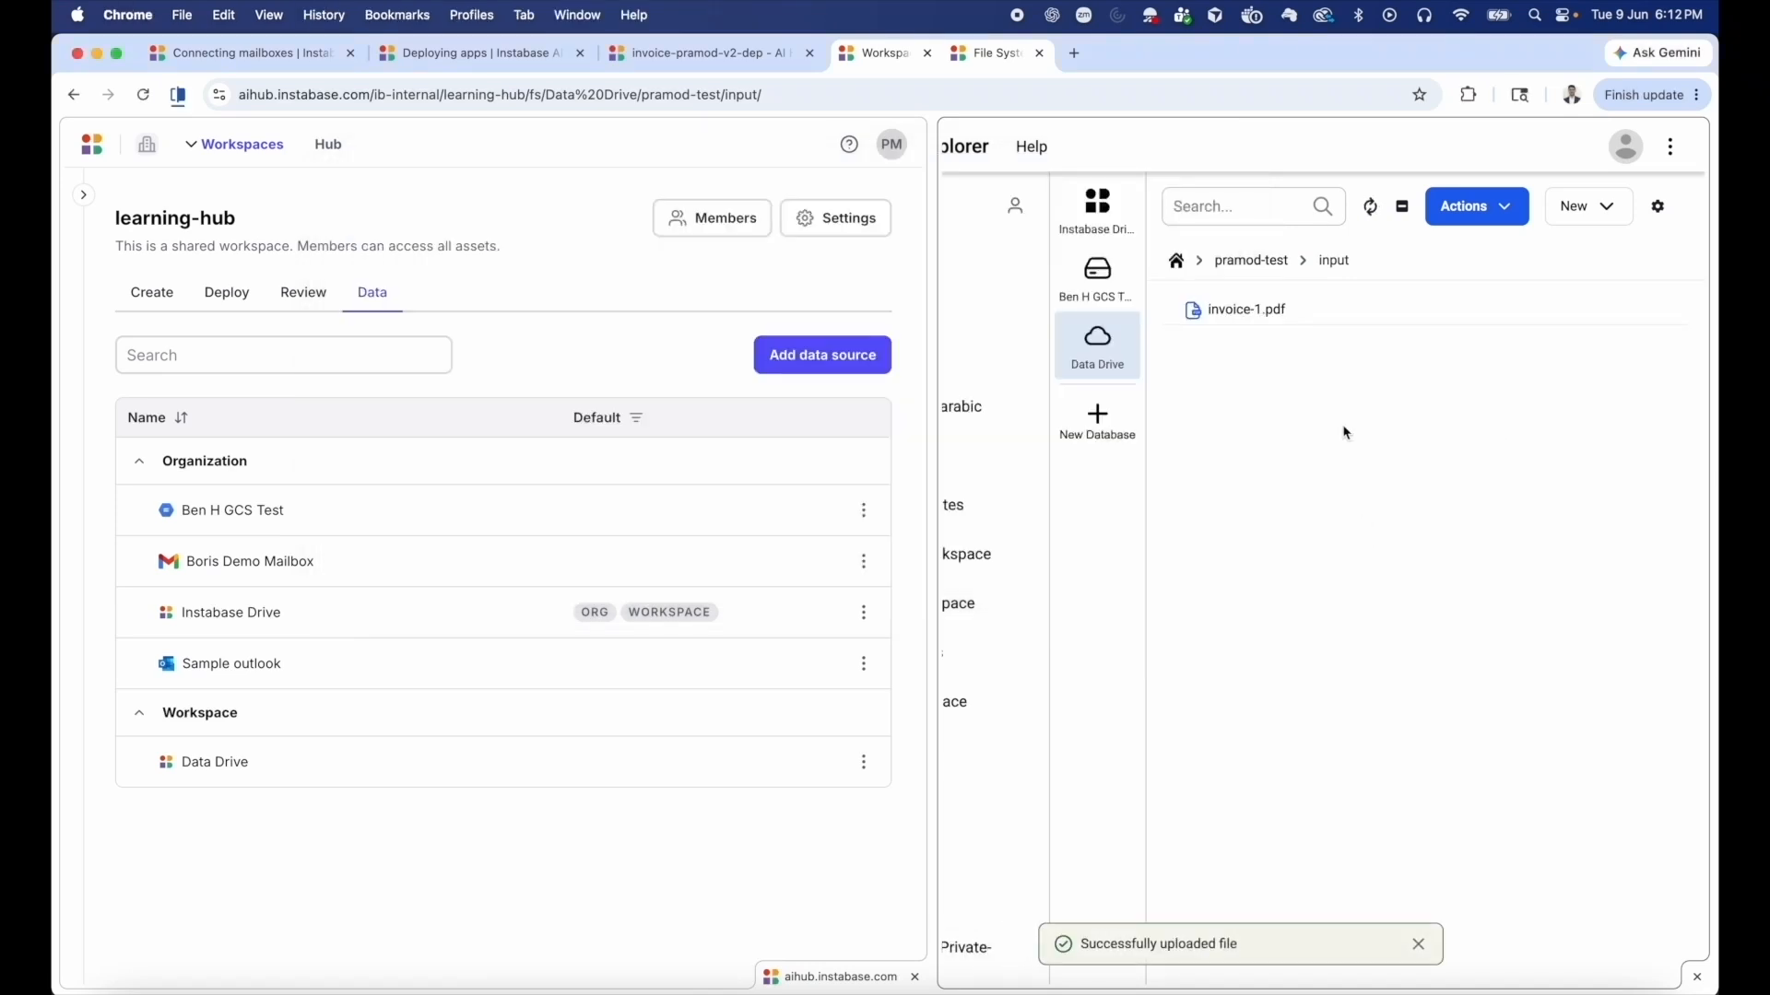
click(1263, 265)
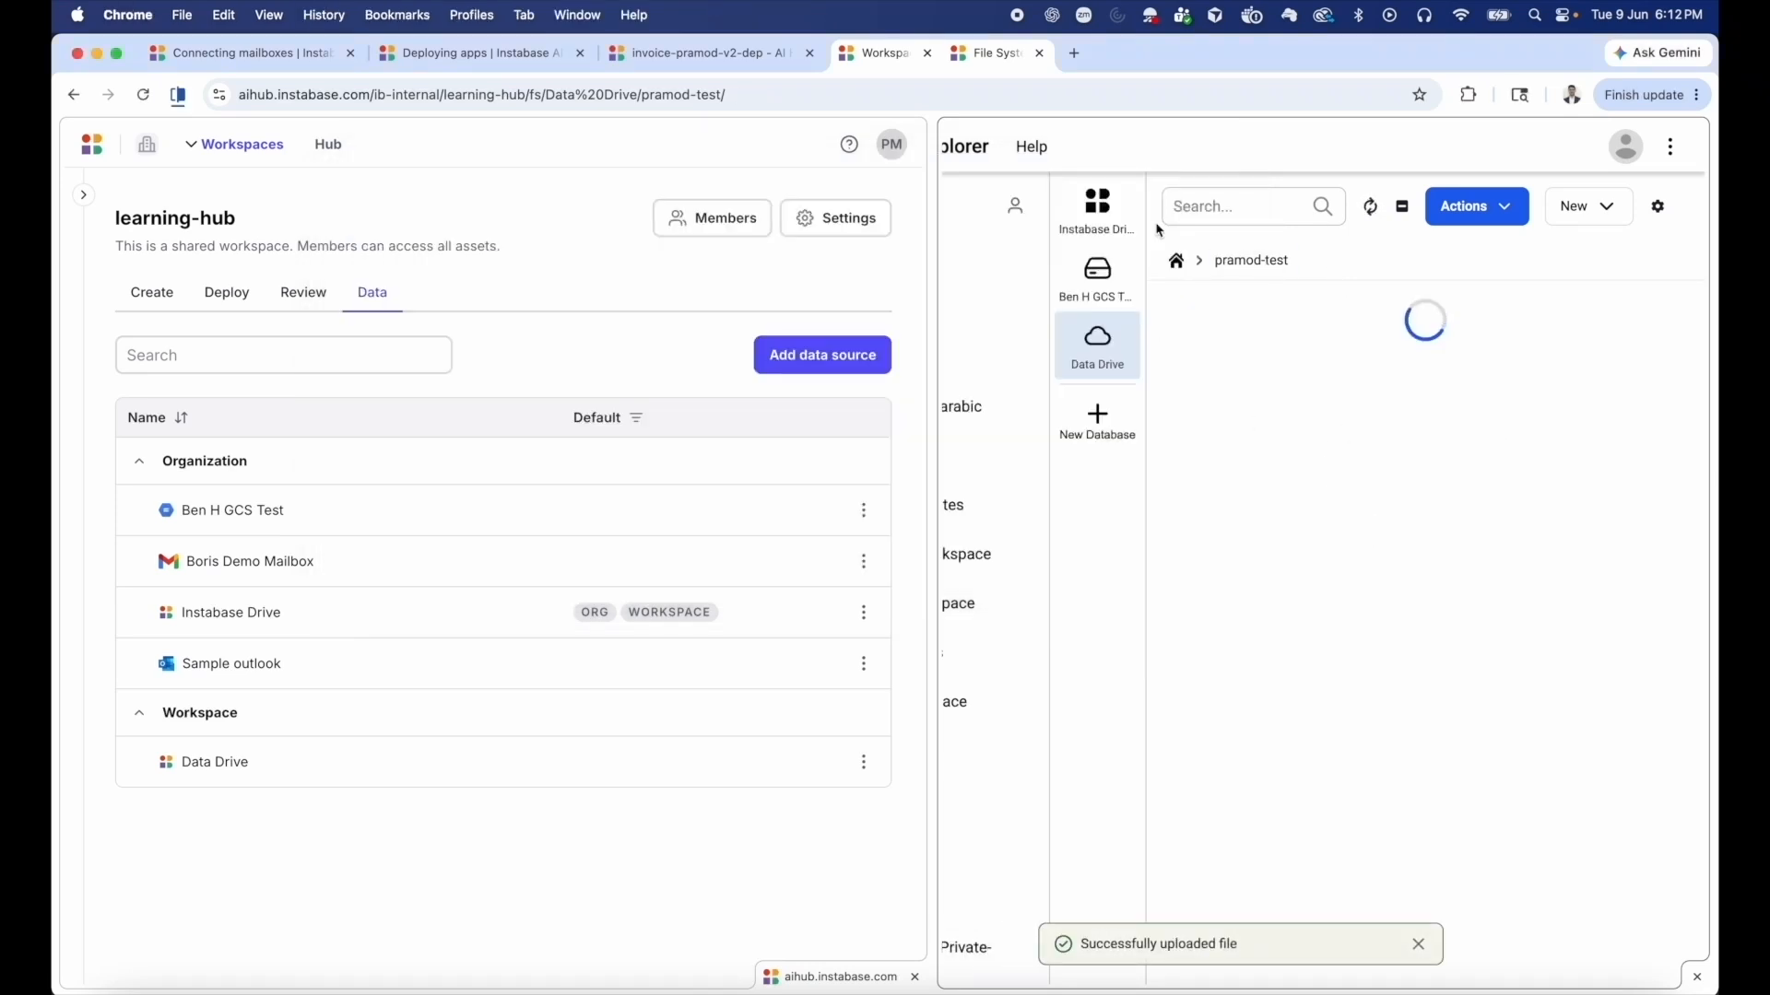
Open the runs list of invoice-pramod-v2-dep and reload it to check for a run triggered by the upstream integration.
click(683, 57)
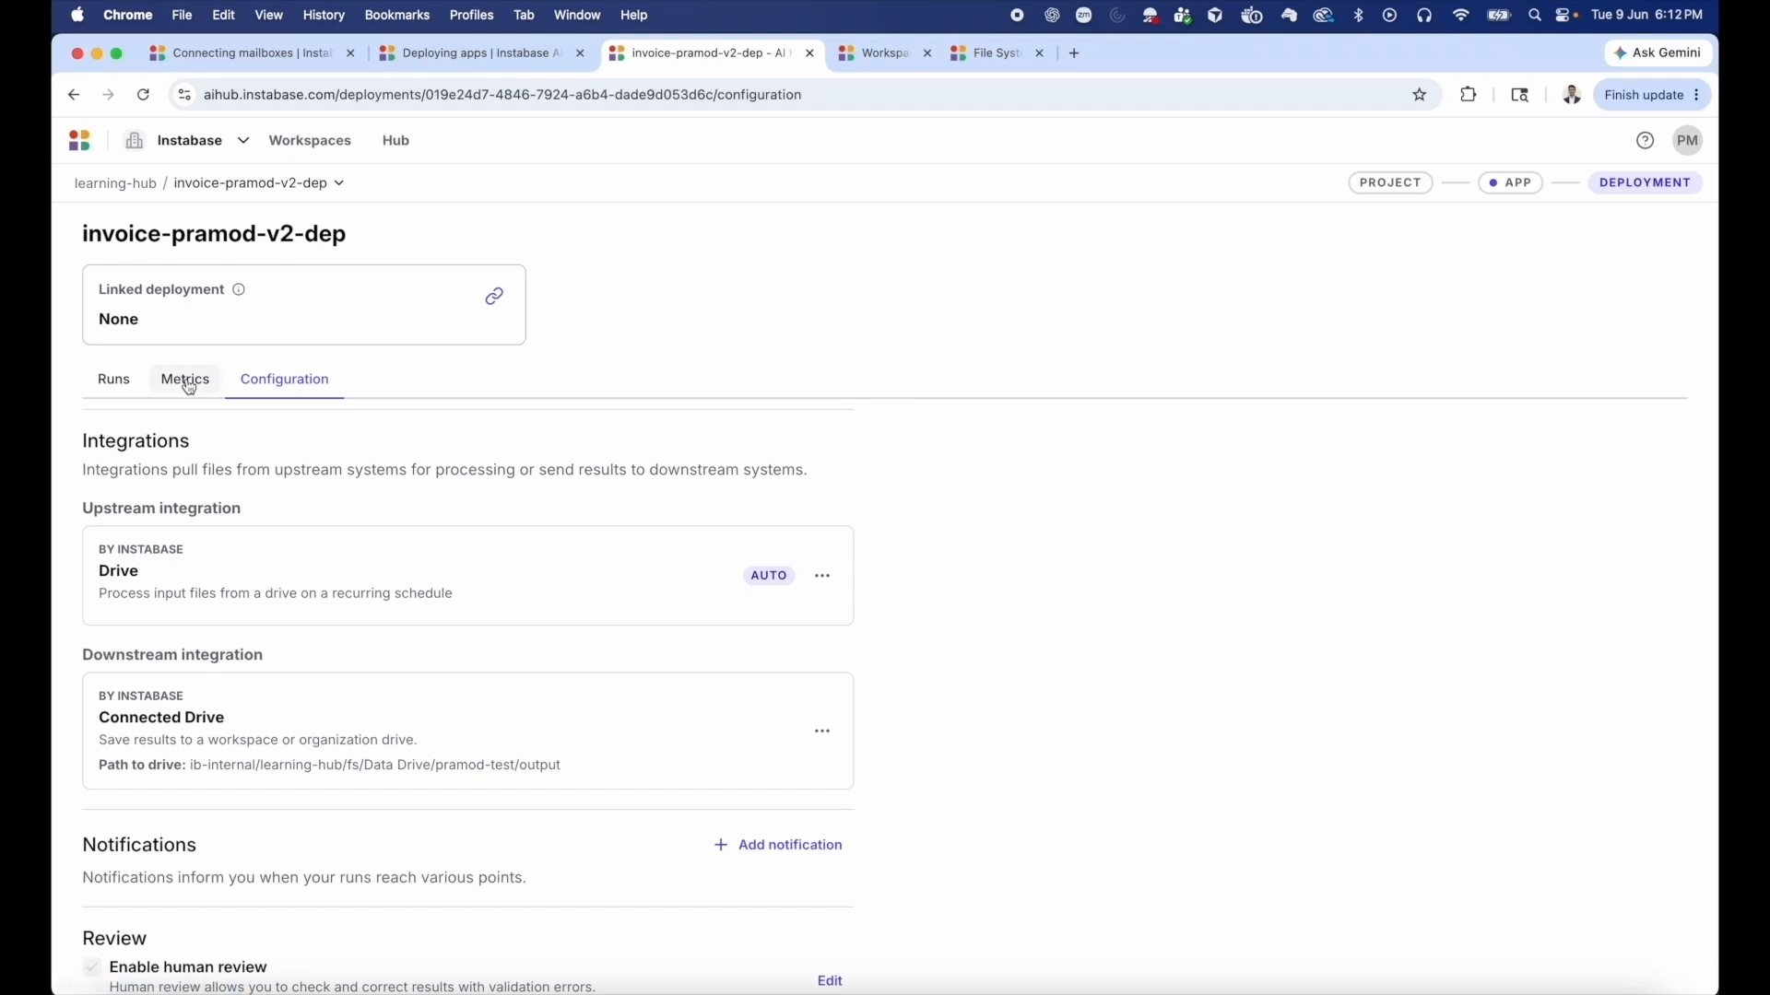
click(113, 380)
click(143, 95)
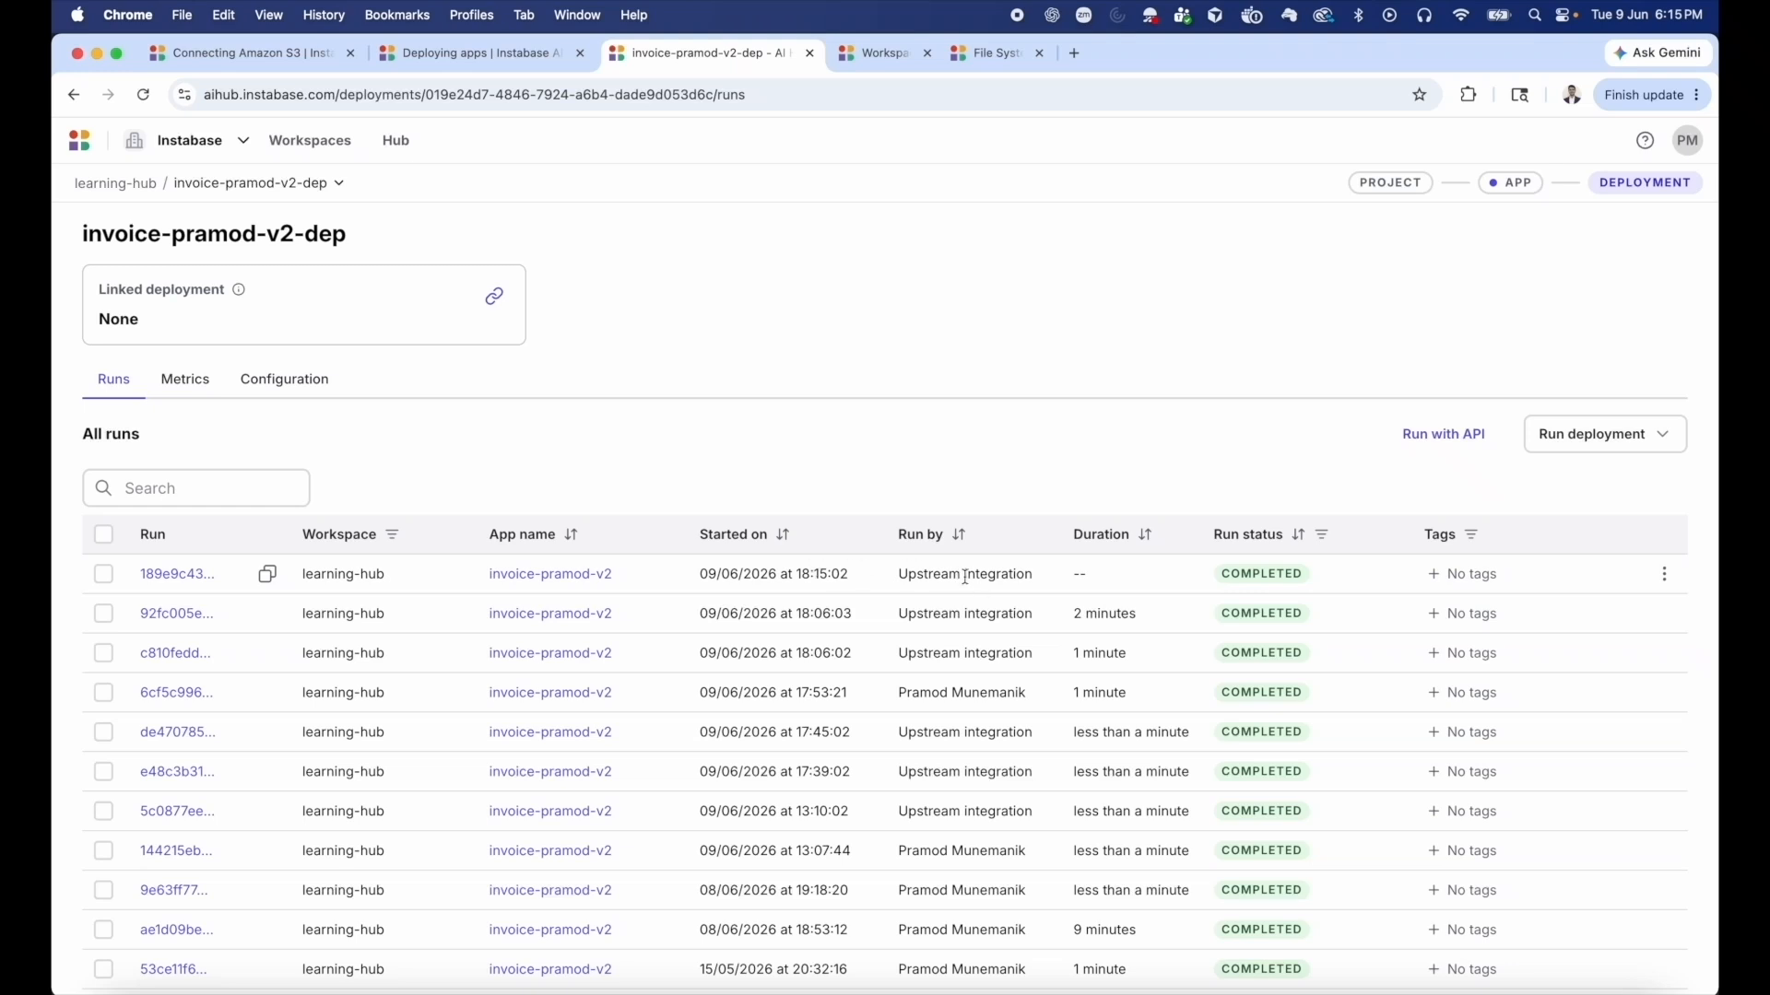
Refresh the pramod-test folder in the Data Drive and expand the run folder inside output.
click(970, 55)
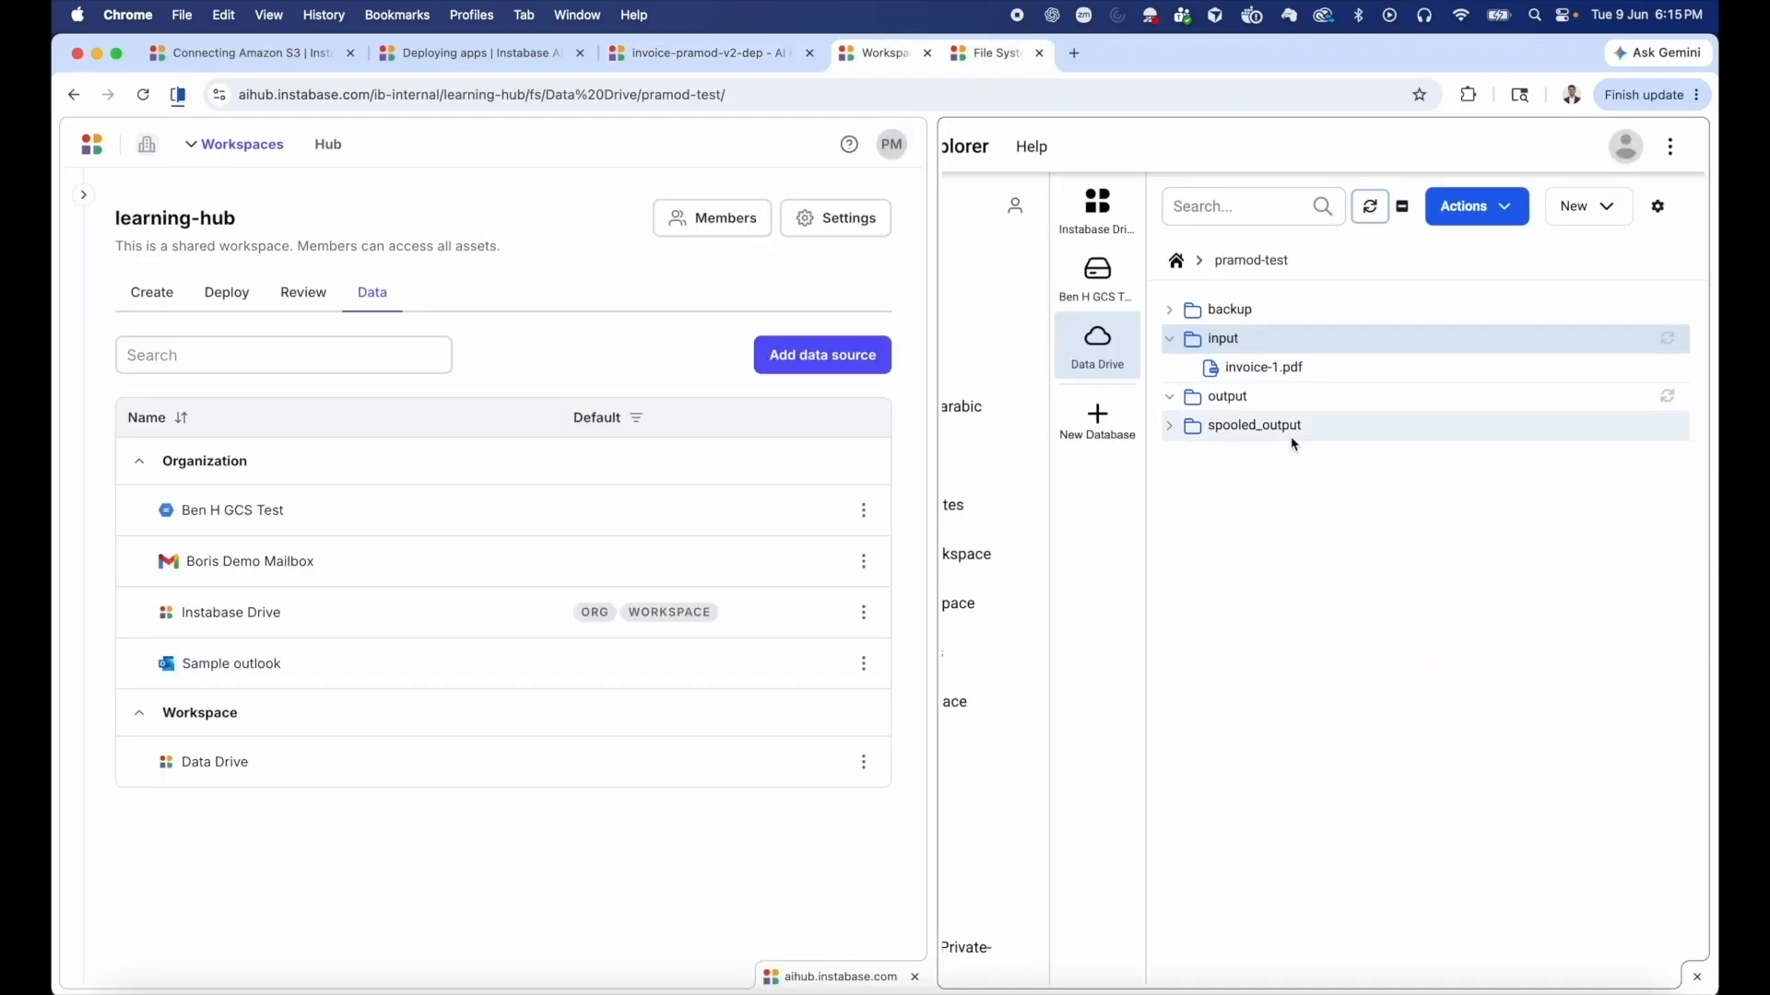
click(1373, 217)
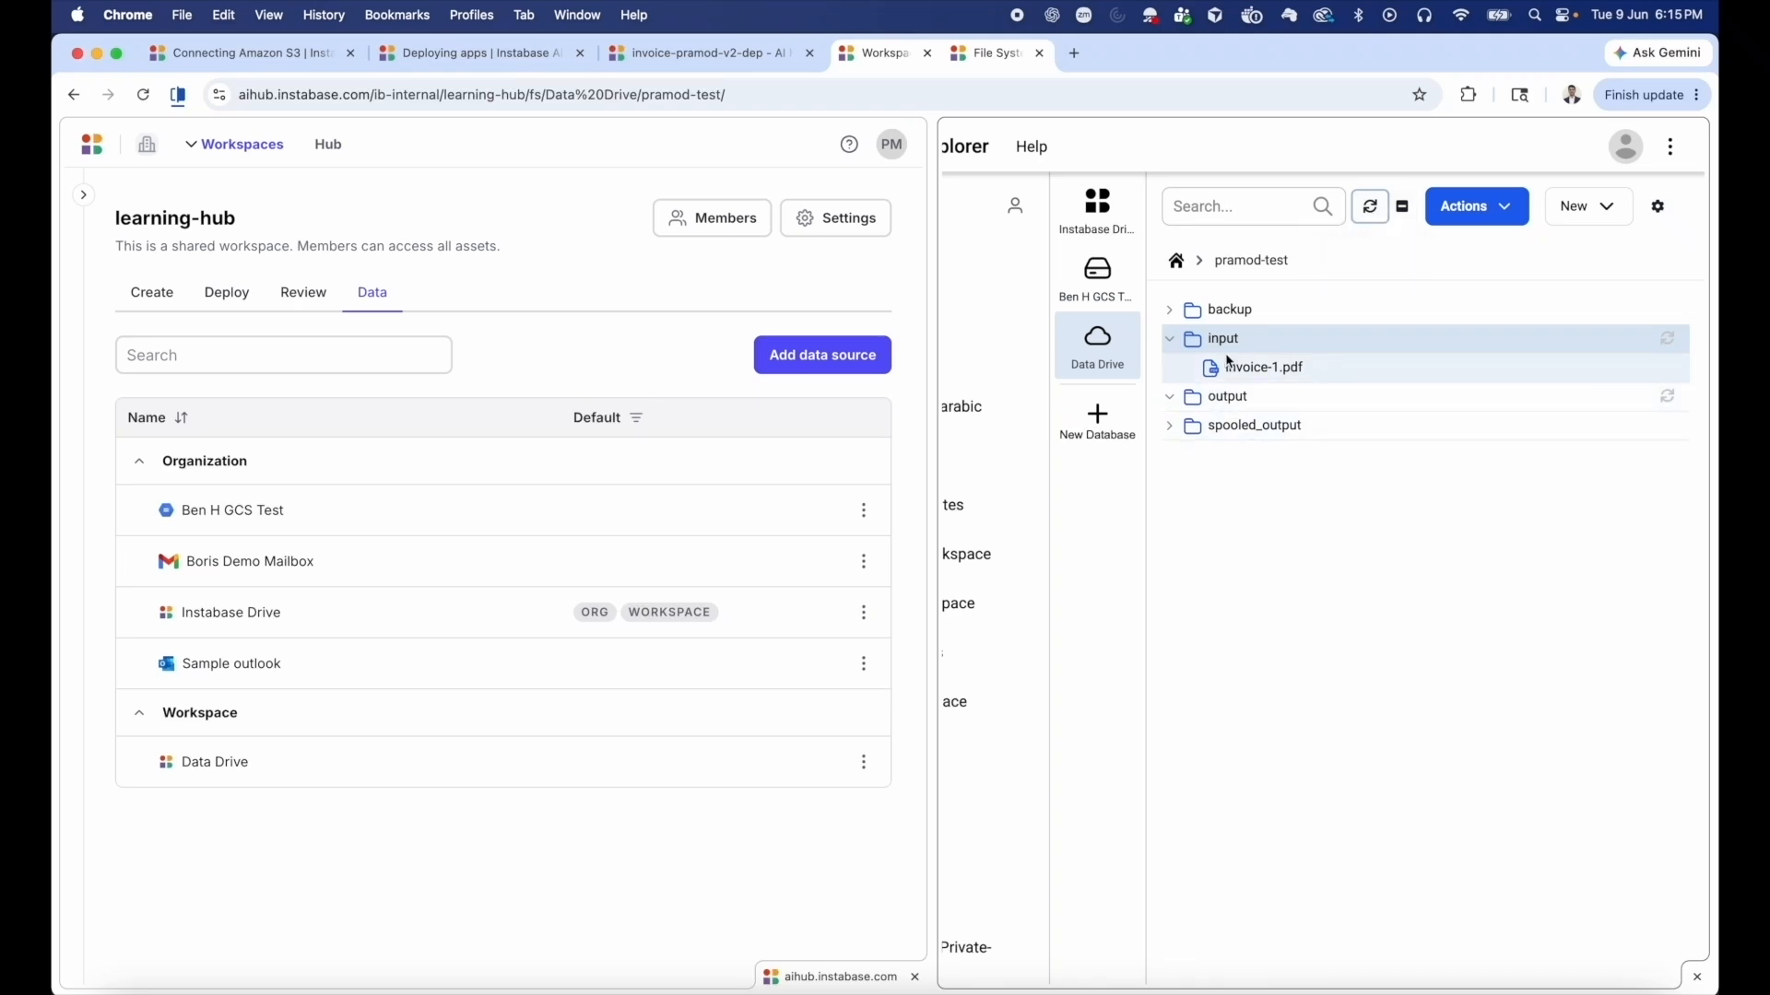
click(1372, 209)
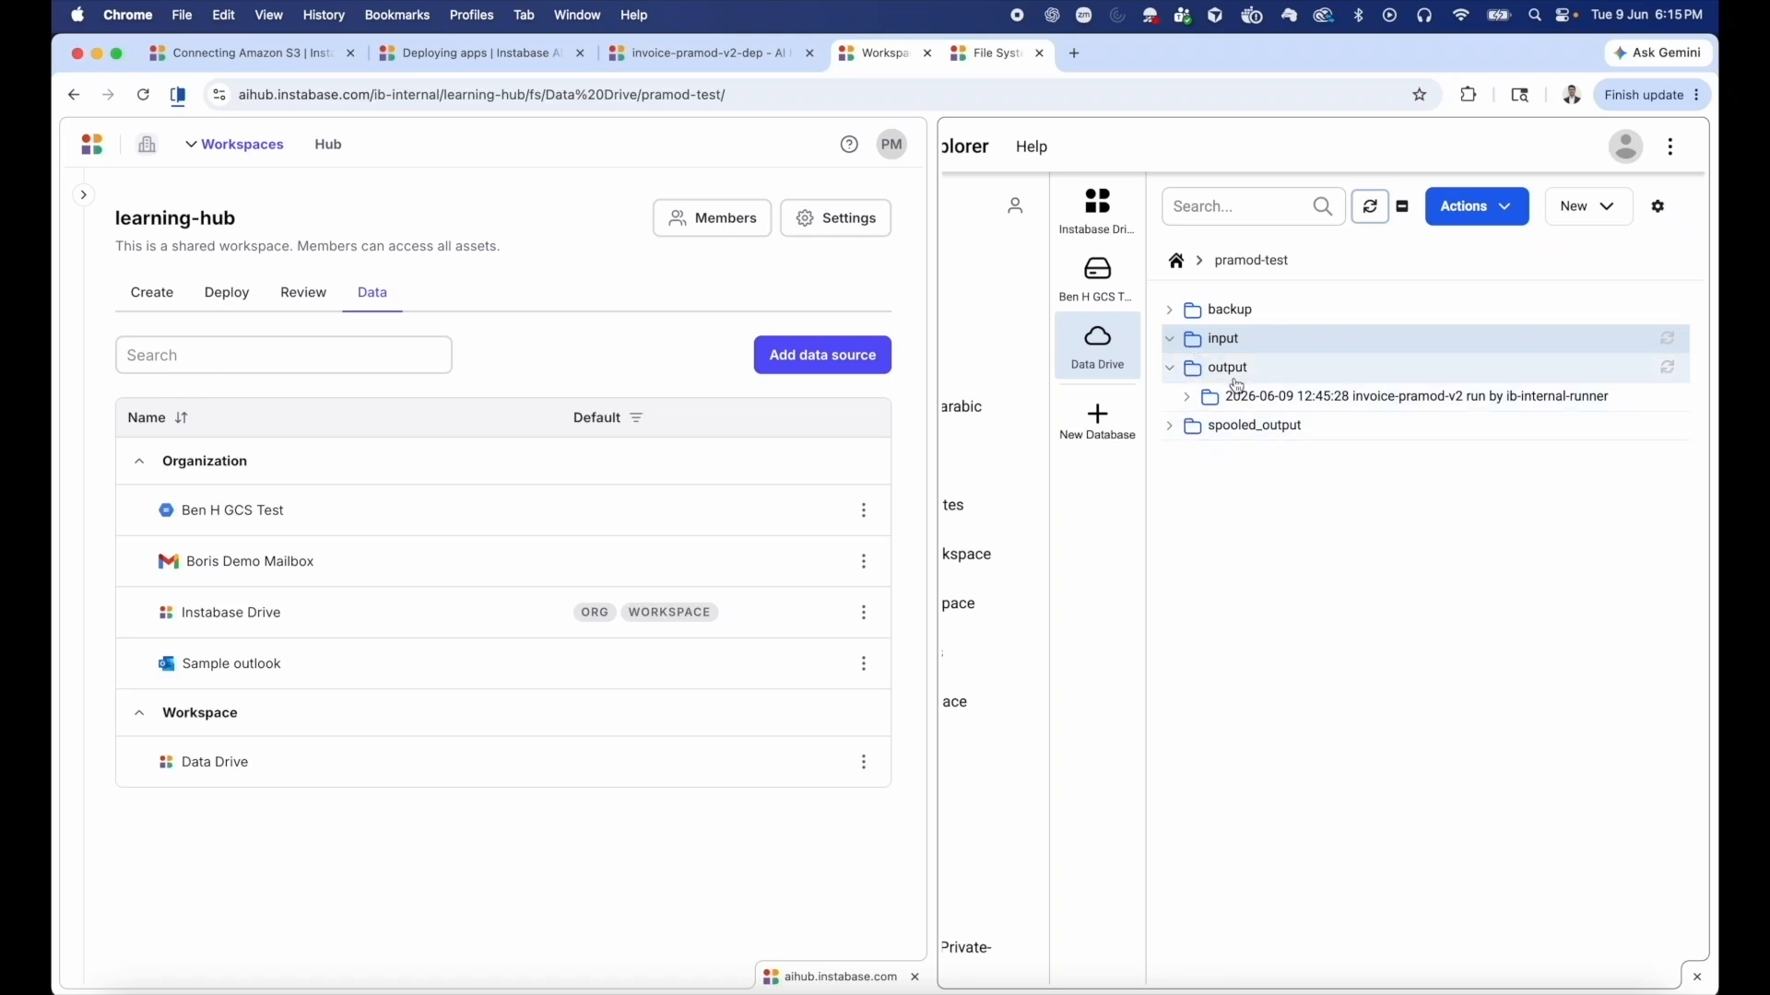
click(1189, 402)
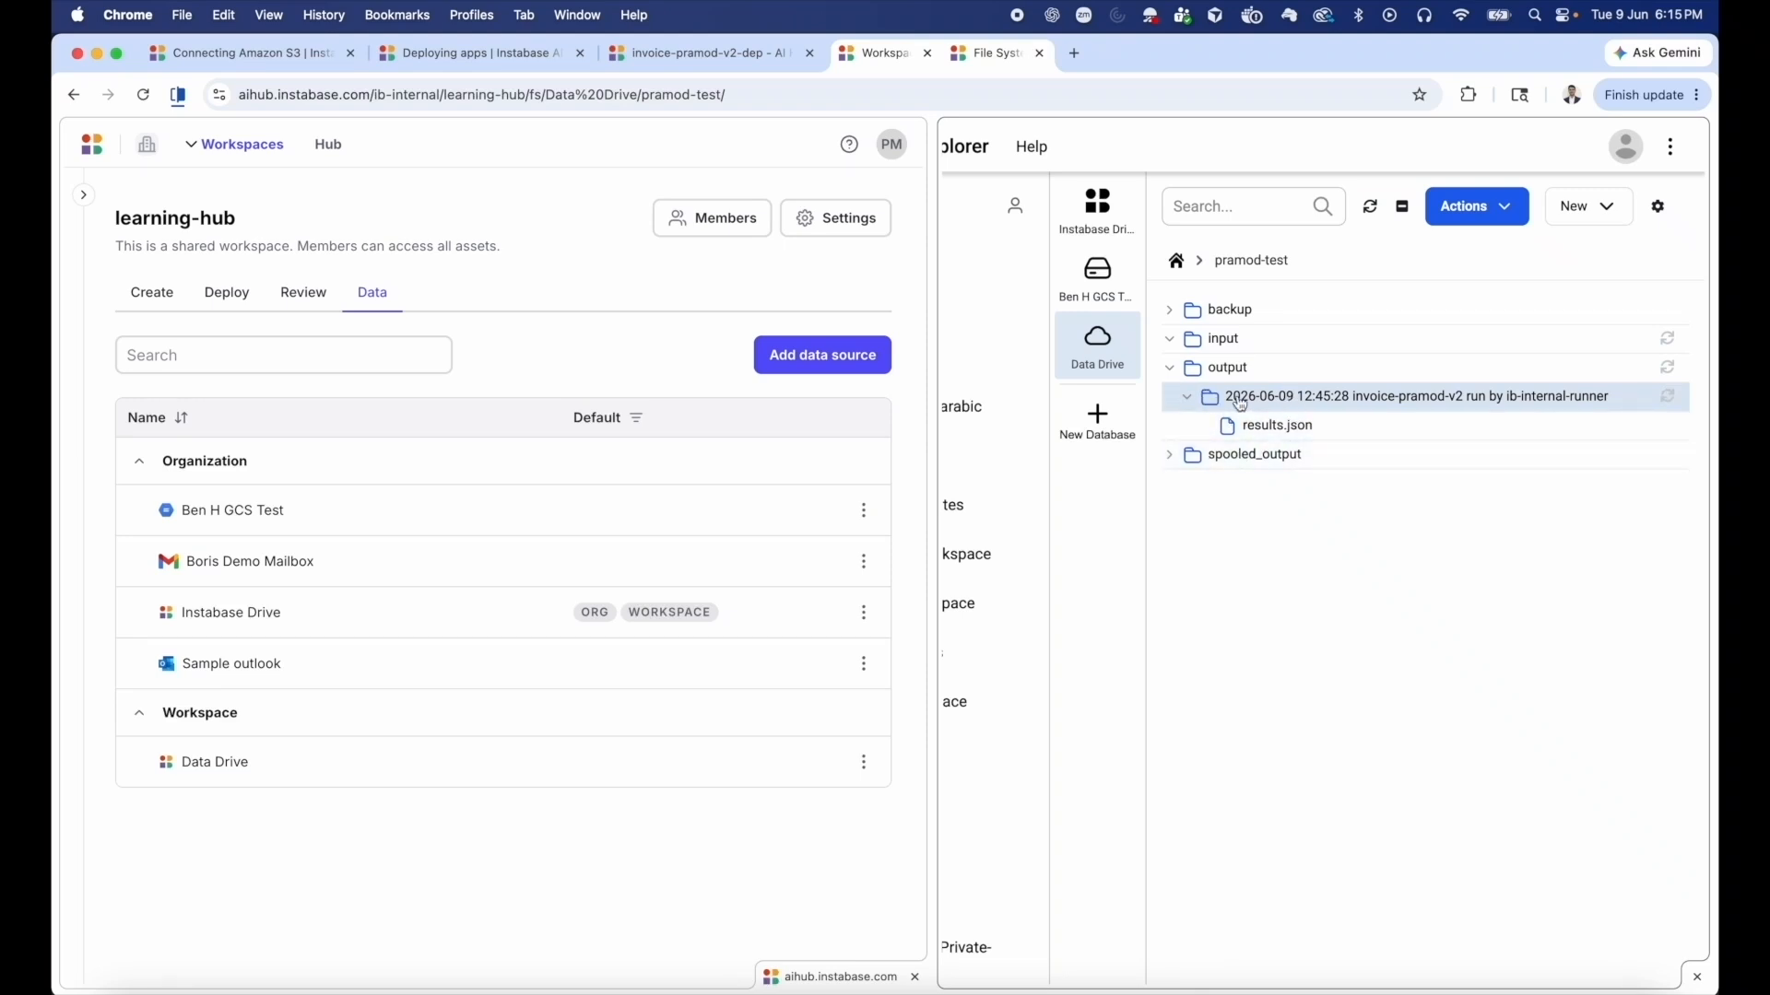
Open results.json from the run's output folder and format the document to make the extracted fields readable.
click(1273, 435)
right_click(1164, 378)
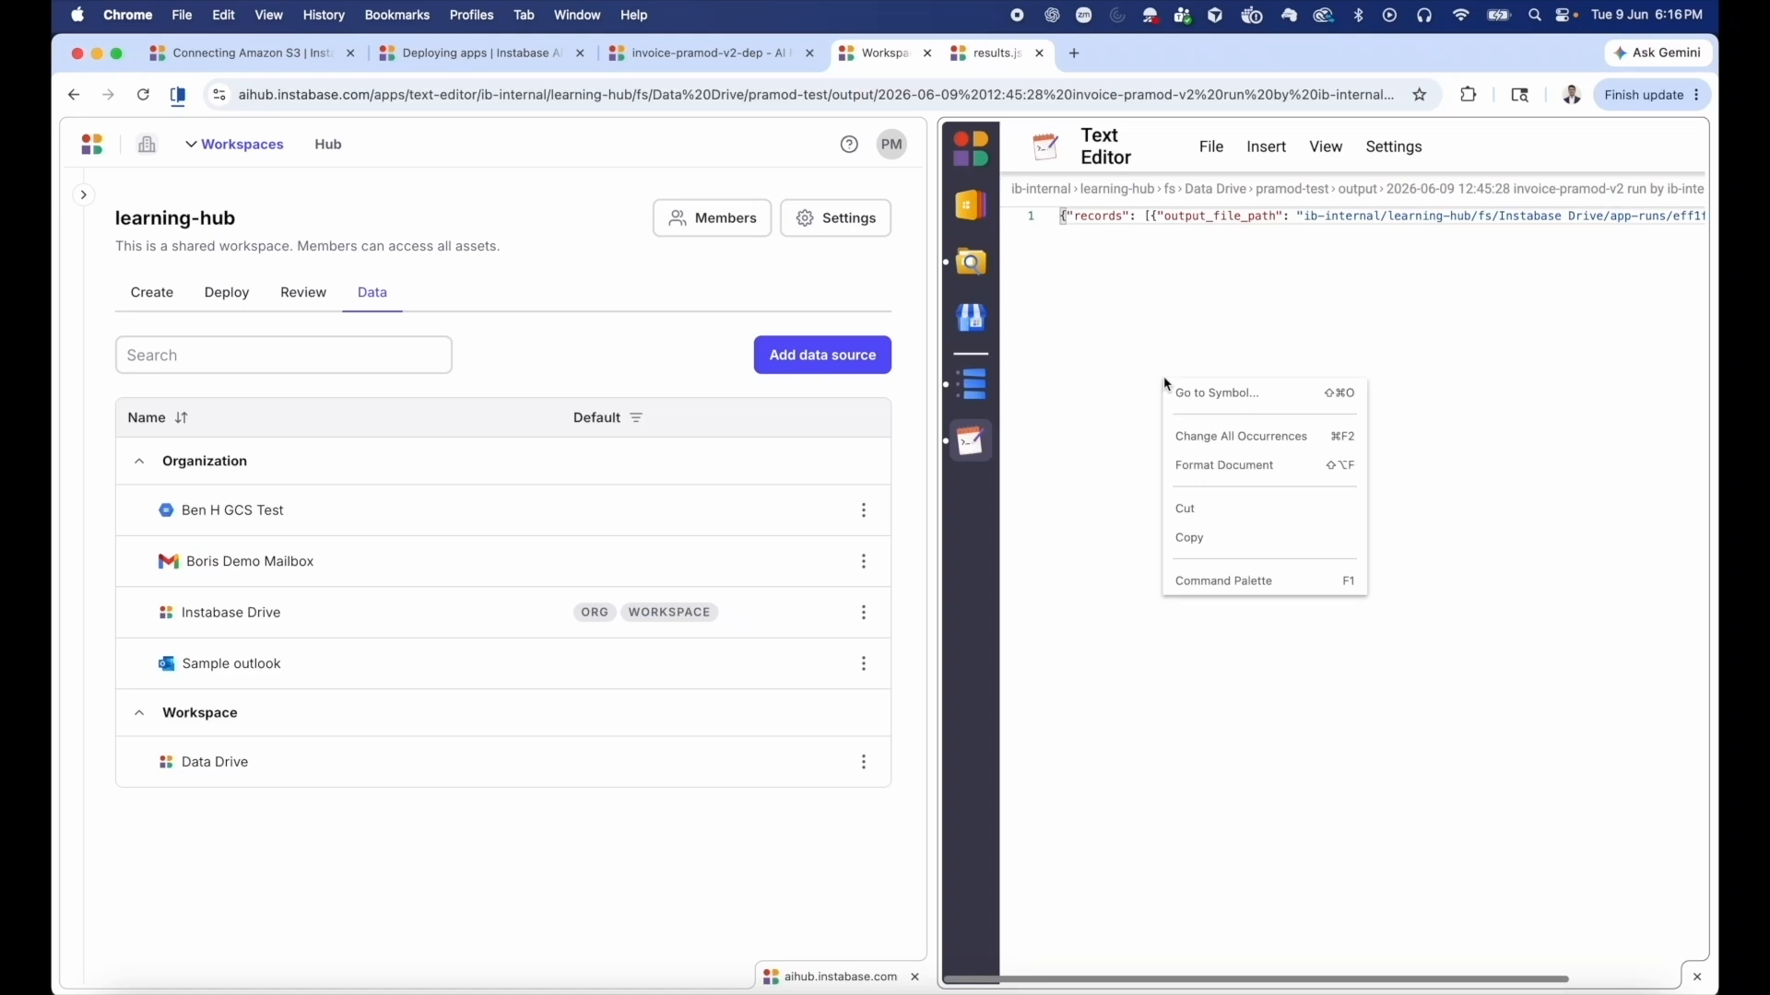
click(1212, 475)
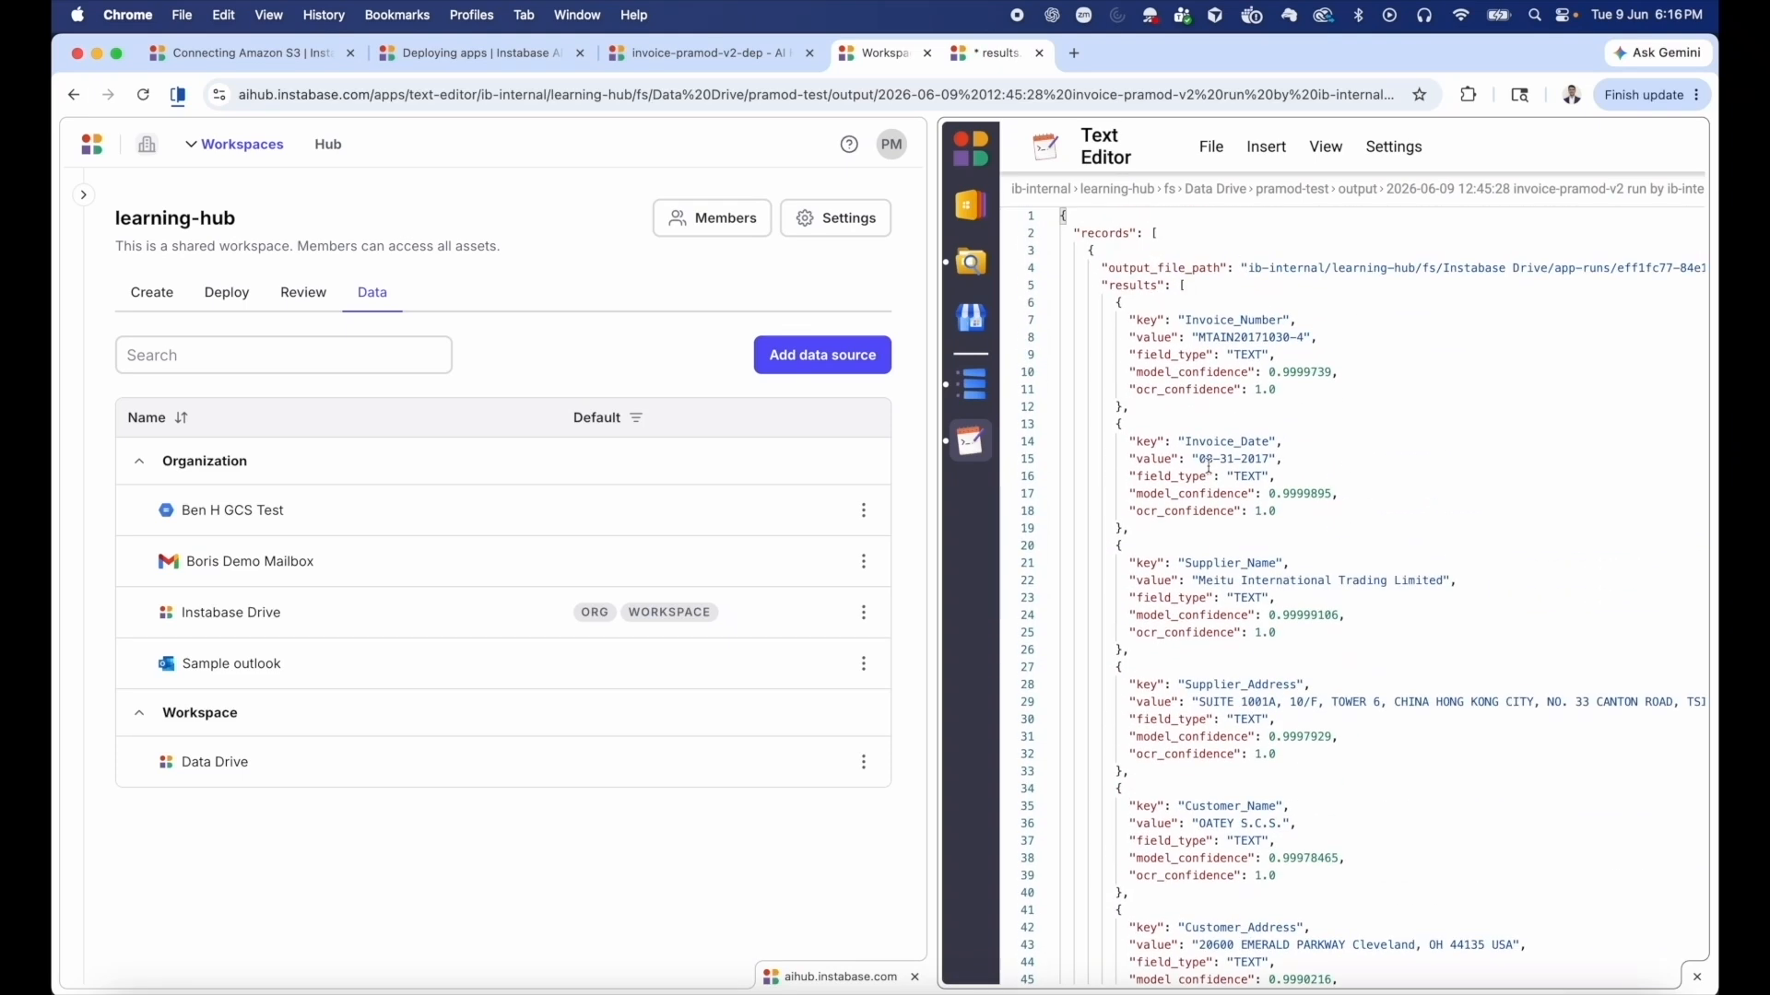
Return to the invoice-pramod-v2-dep configuration and bring up its upstream and downstream integrations.
click(687, 55)
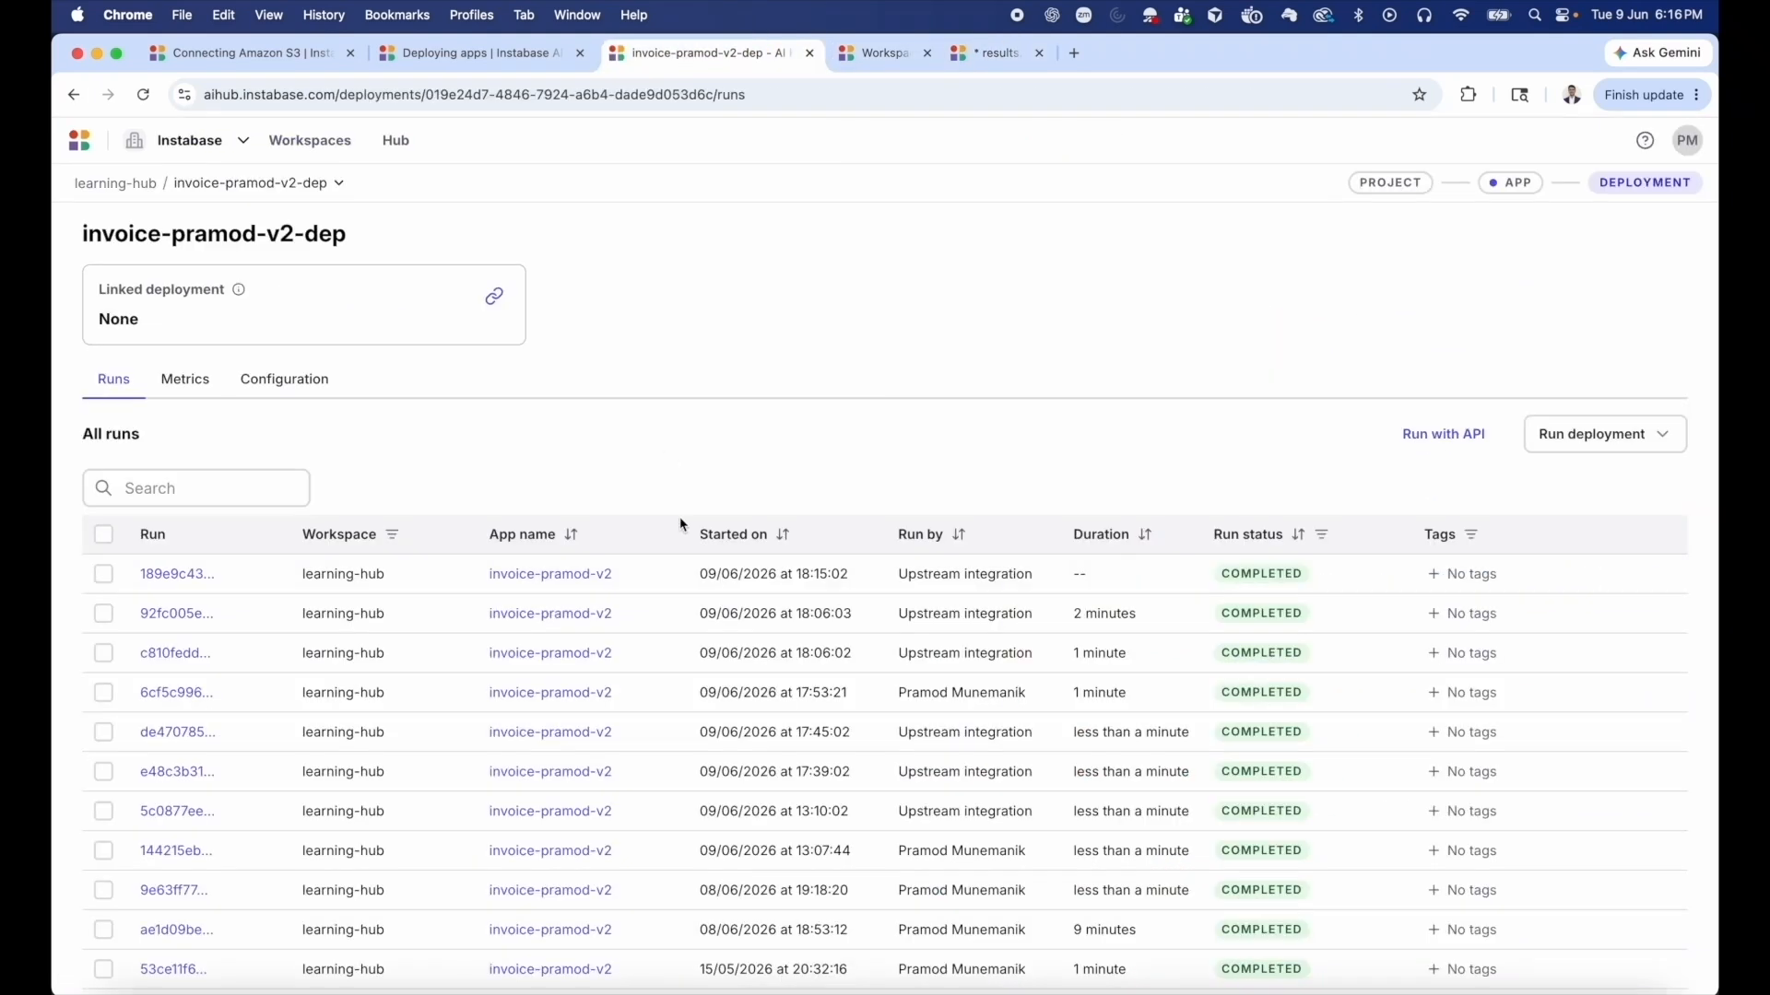
click(332, 395)
scroll(513, 628, down, 10)
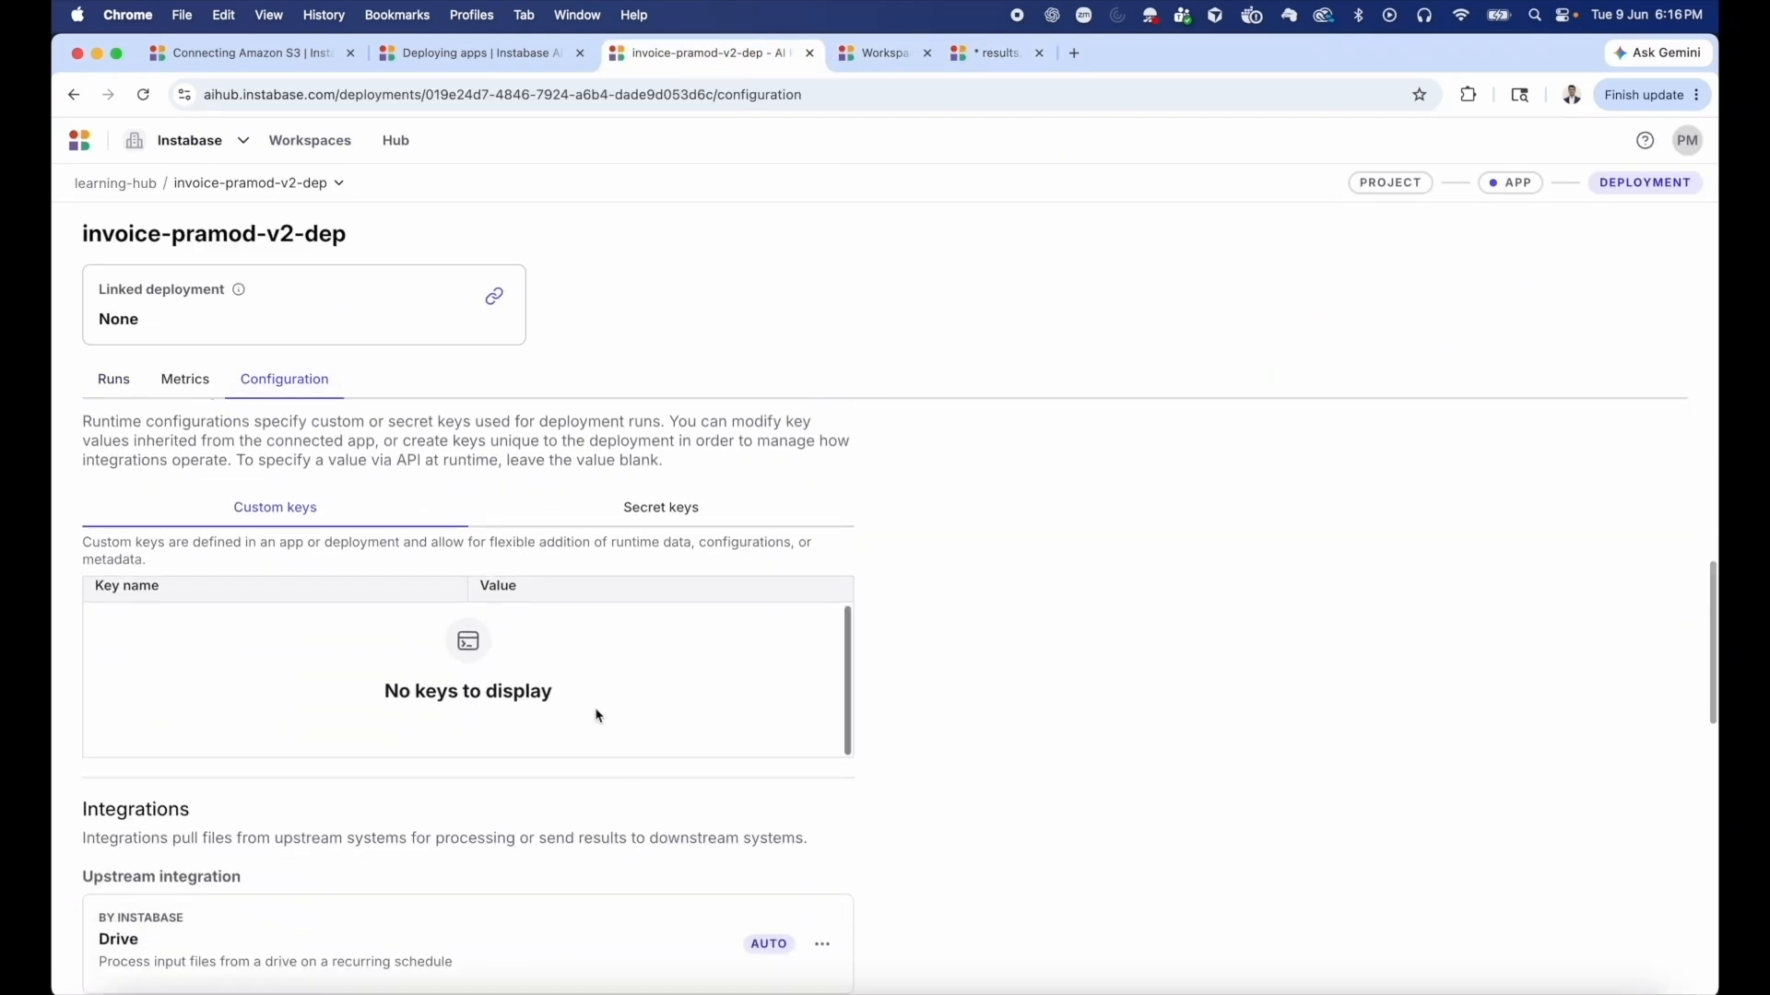
scroll(666, 888, down, 3)
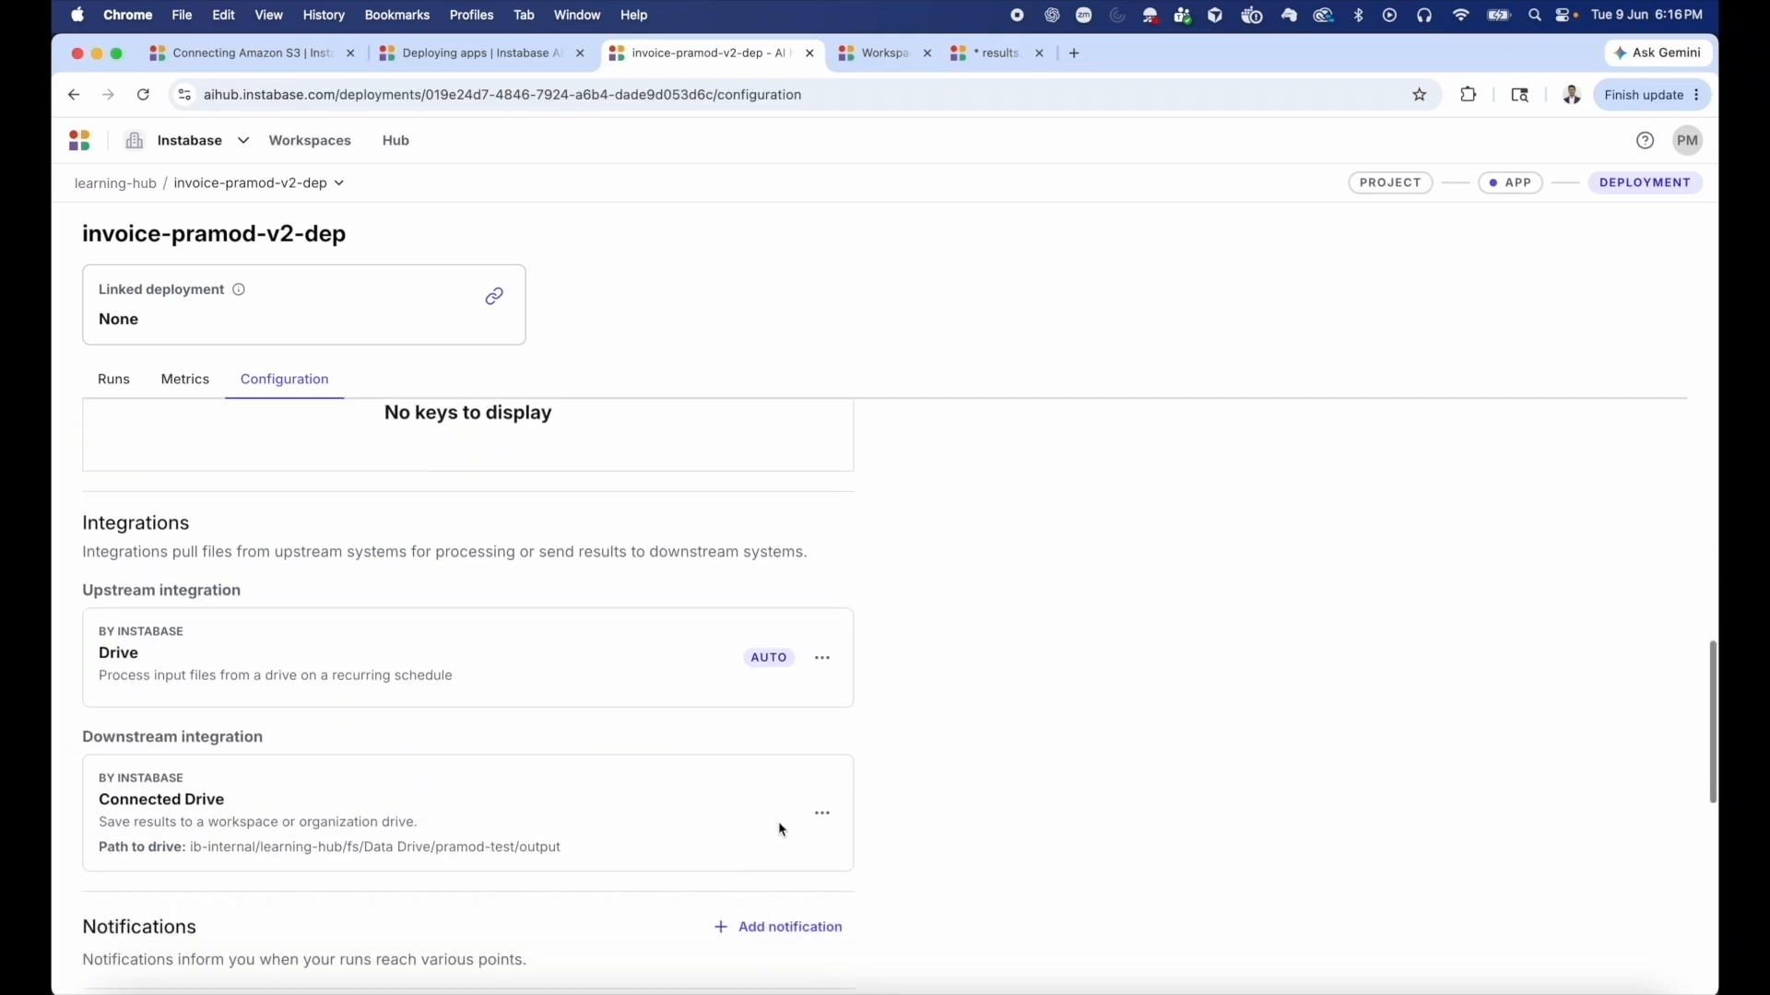